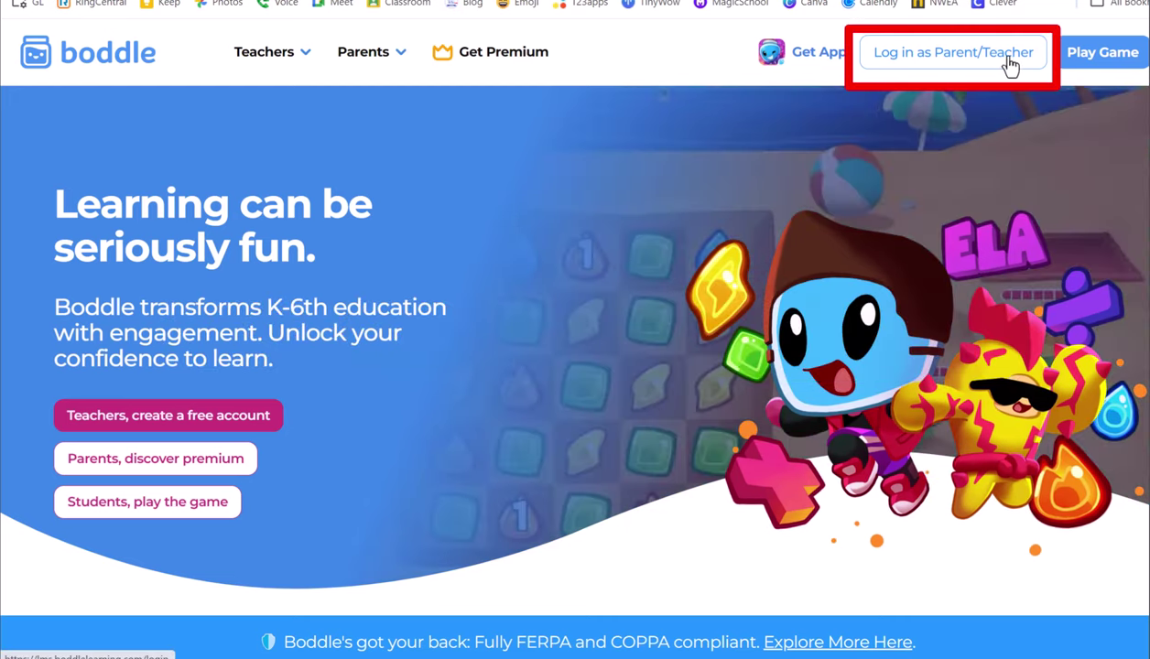
Sign in as a teacher and name the classroom Demo with Math and English subjects
left_click(1010, 67)
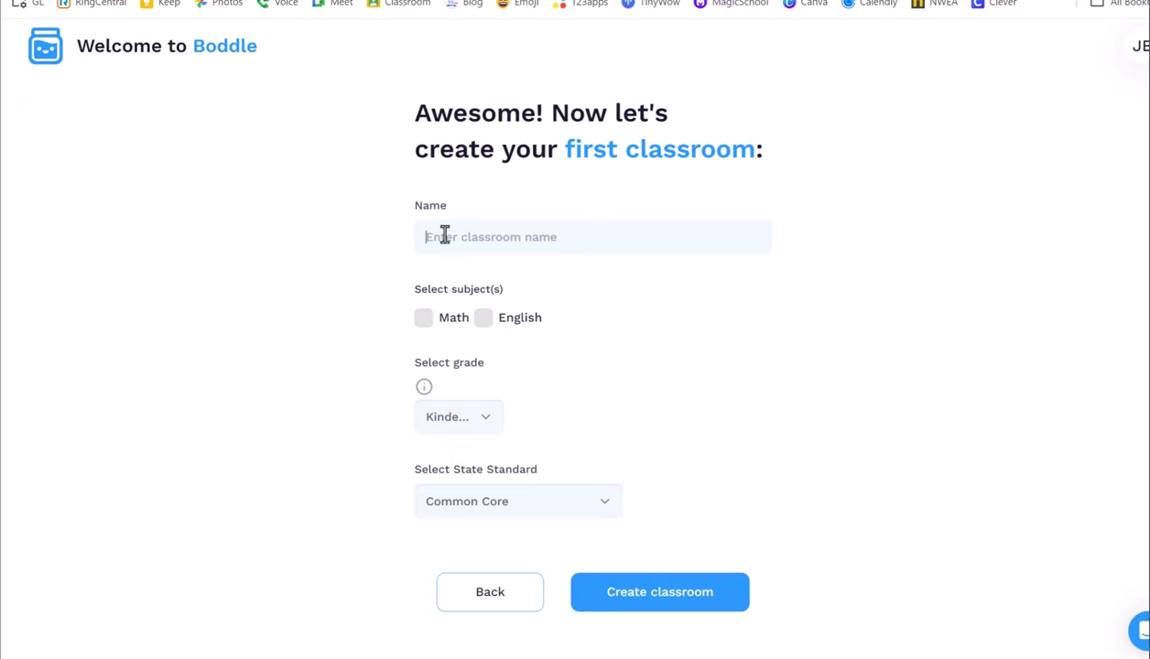
type("Demo")
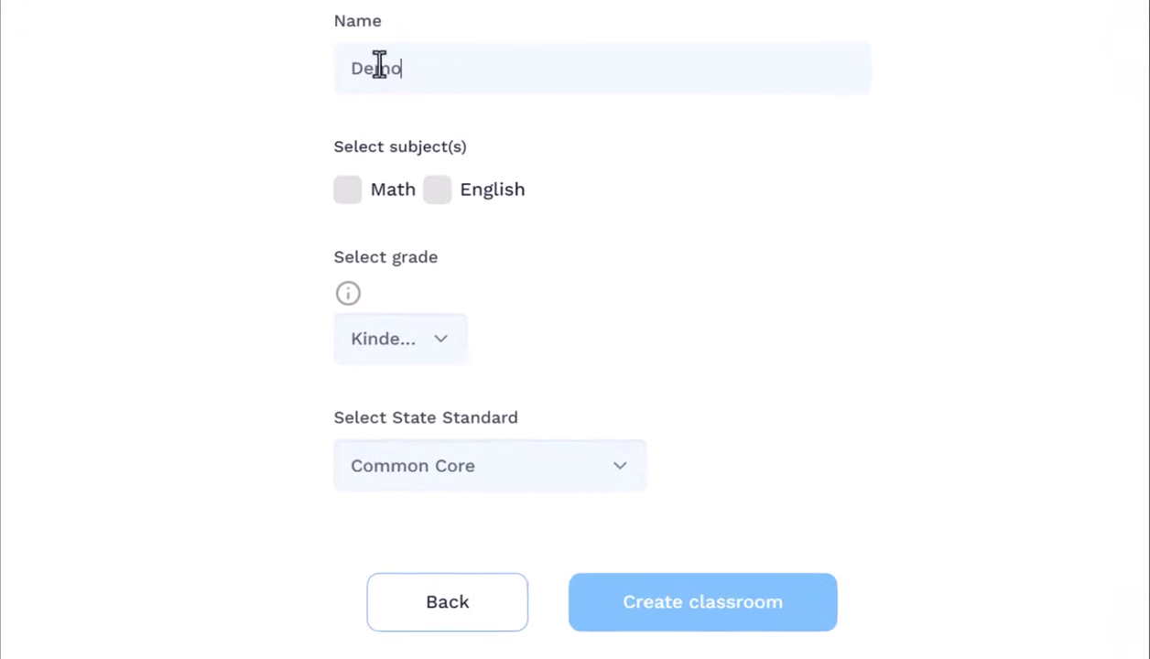
left_click(347, 192)
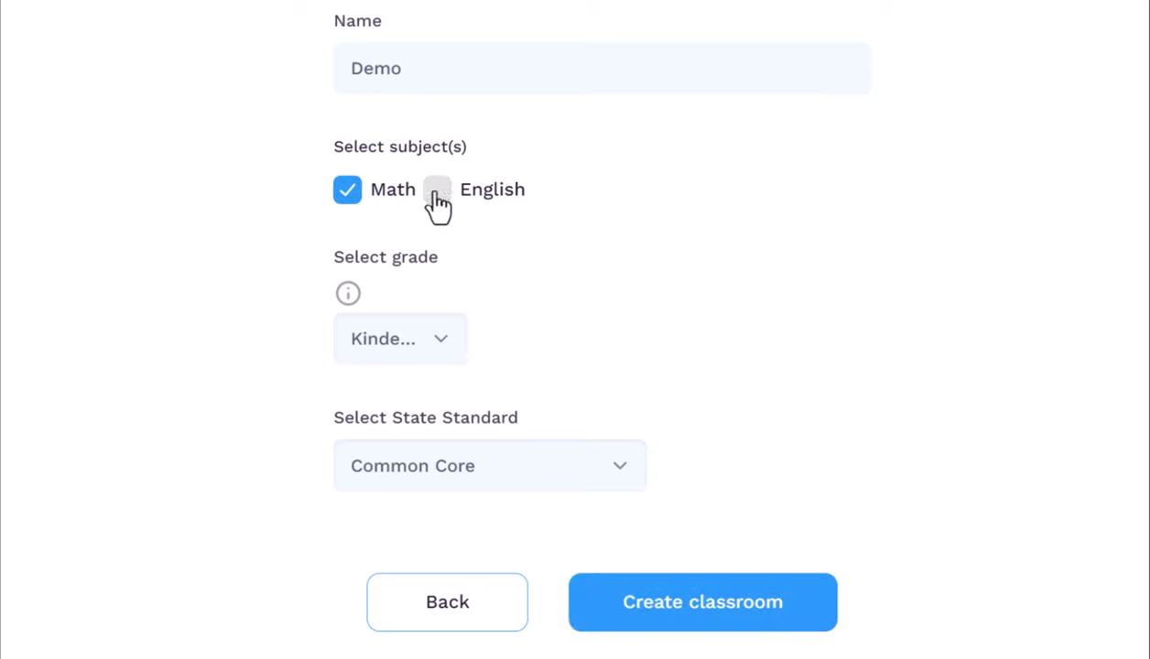
left_click(437, 192)
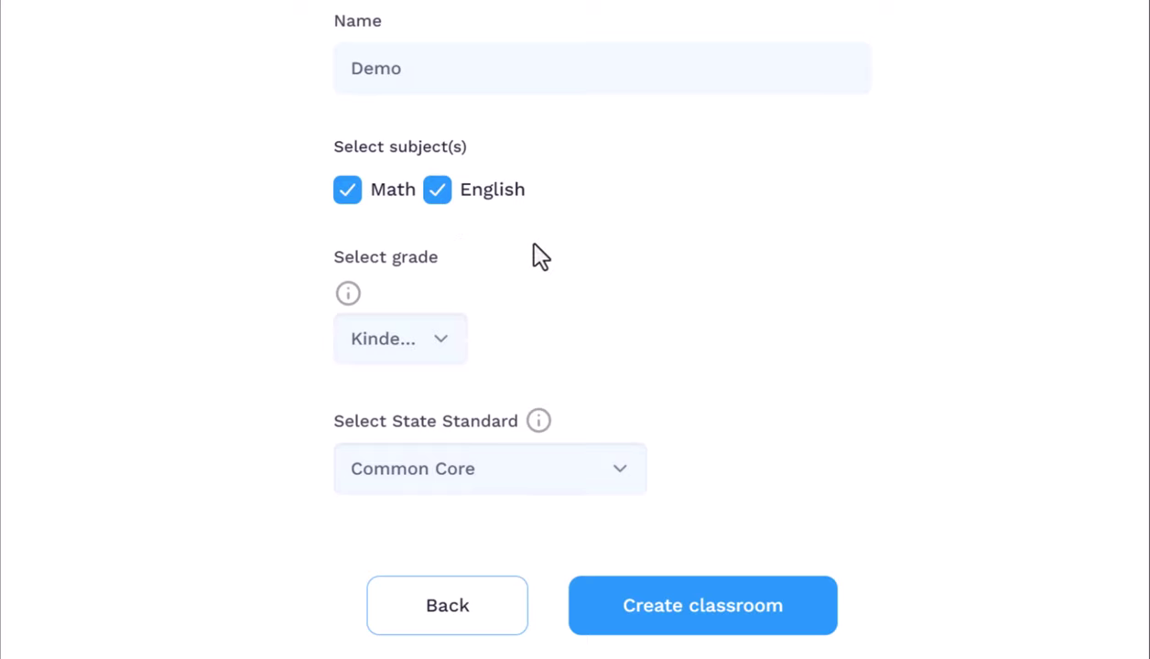
Set the grade to Grade 4, keep Common Core standards, and create the classroom
left_click(445, 342)
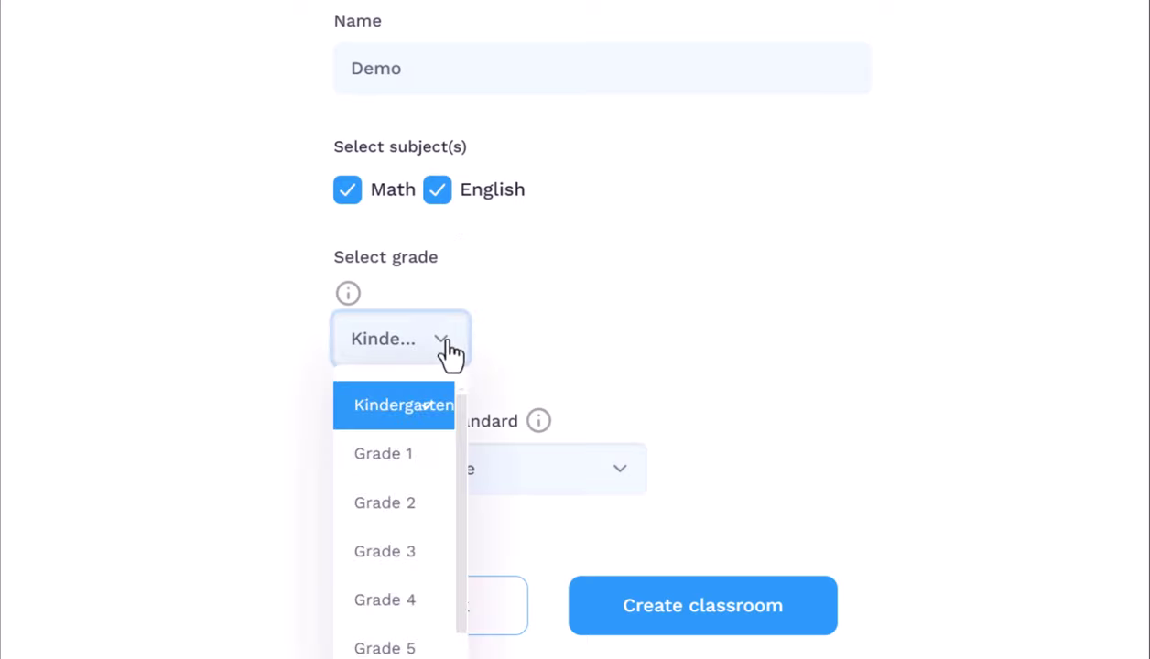
left_click(406, 606)
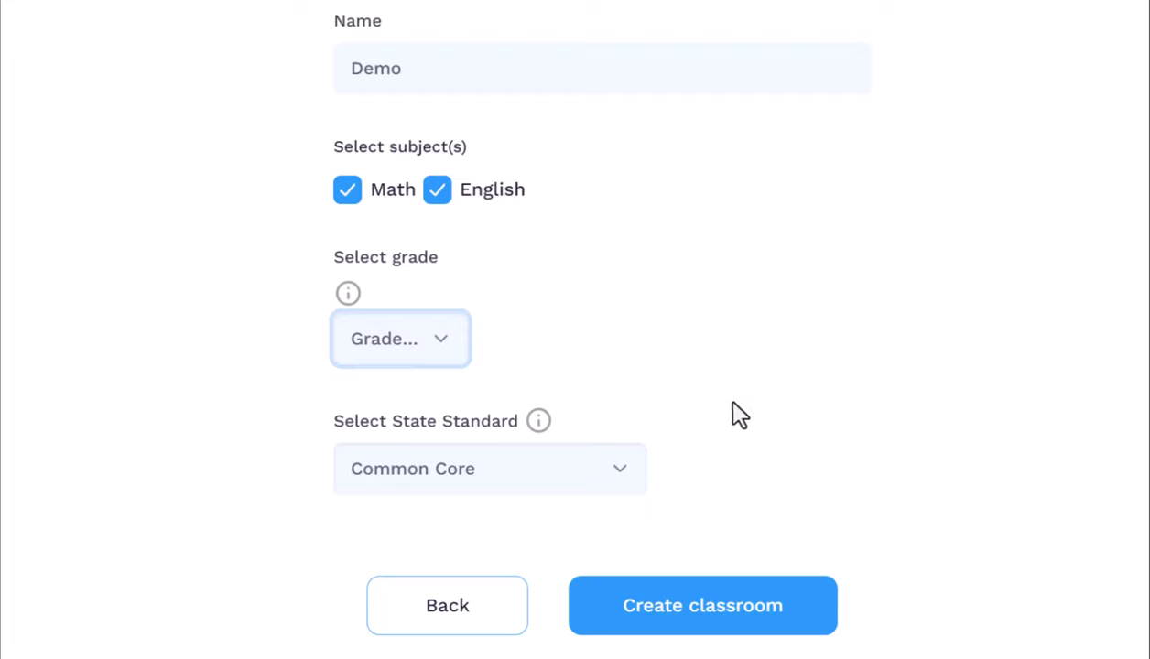
left_click(620, 474)
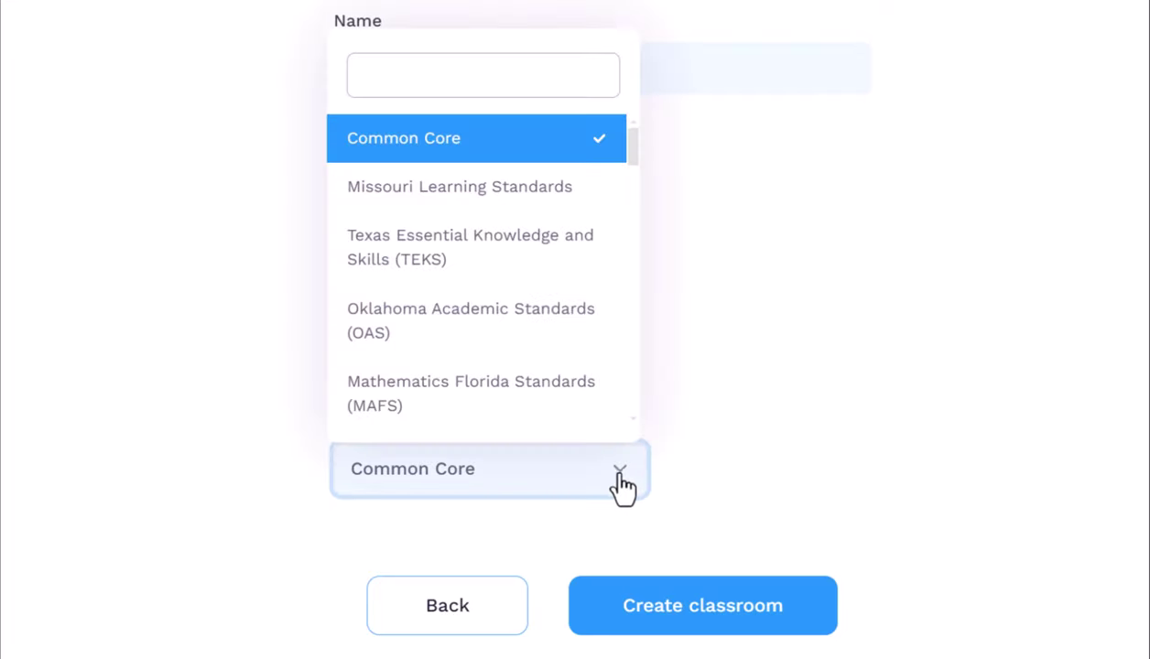
left_click(449, 161)
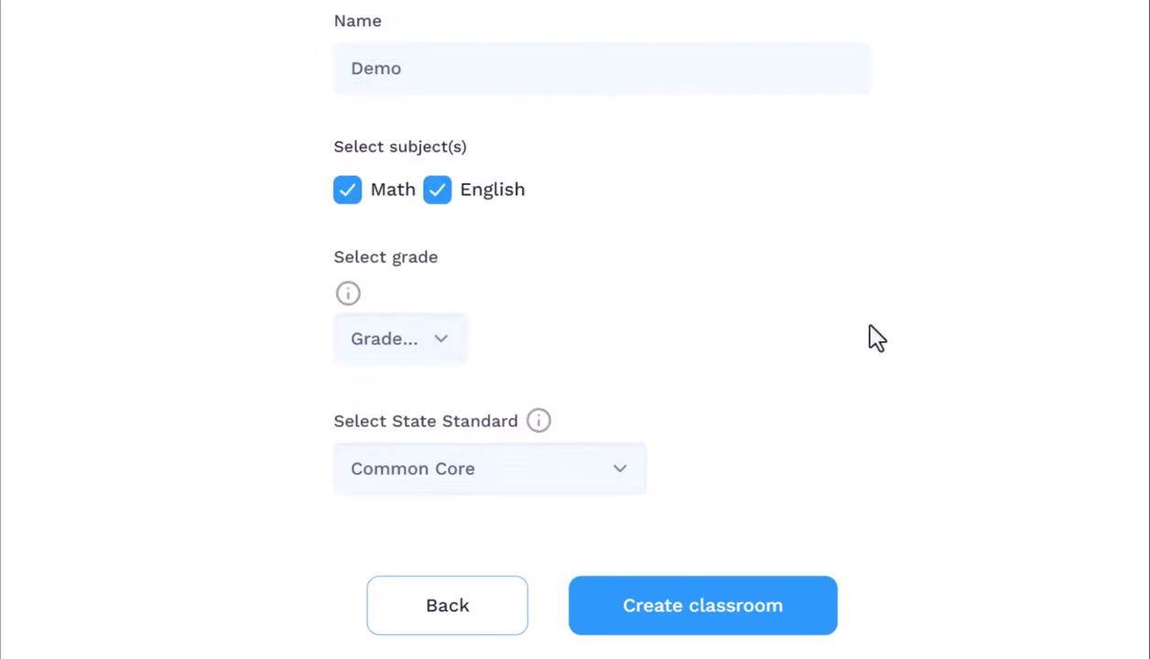
left_click(709, 628)
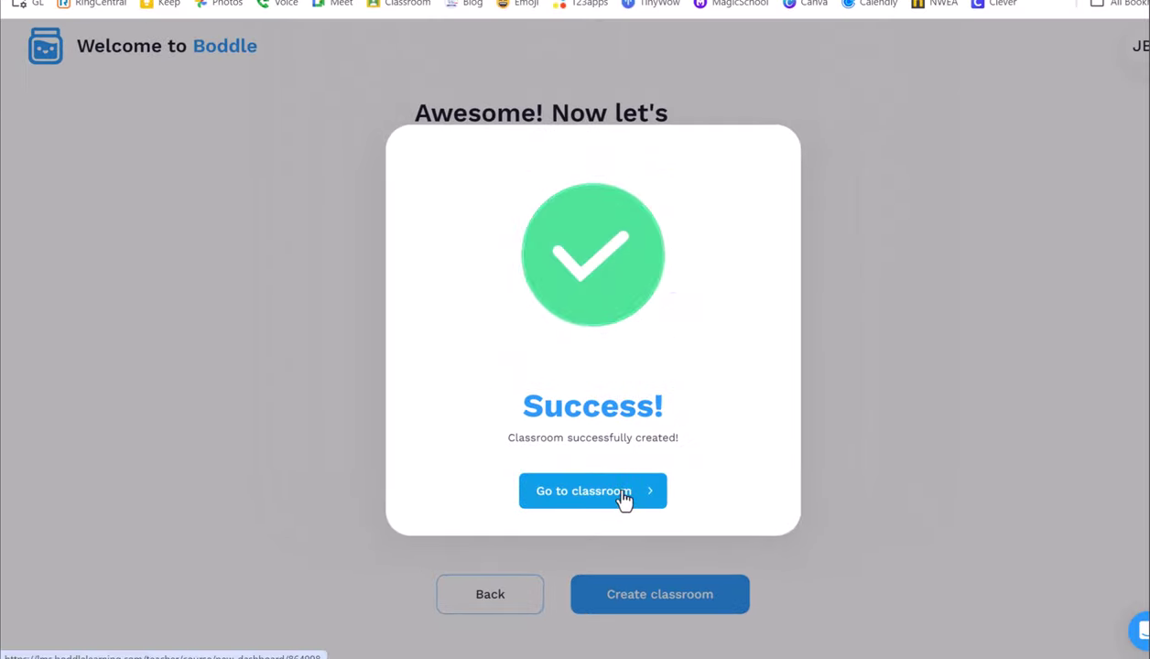
Go to the Demo classroom and view its Students roster, which lists 0 students
left_click(621, 495)
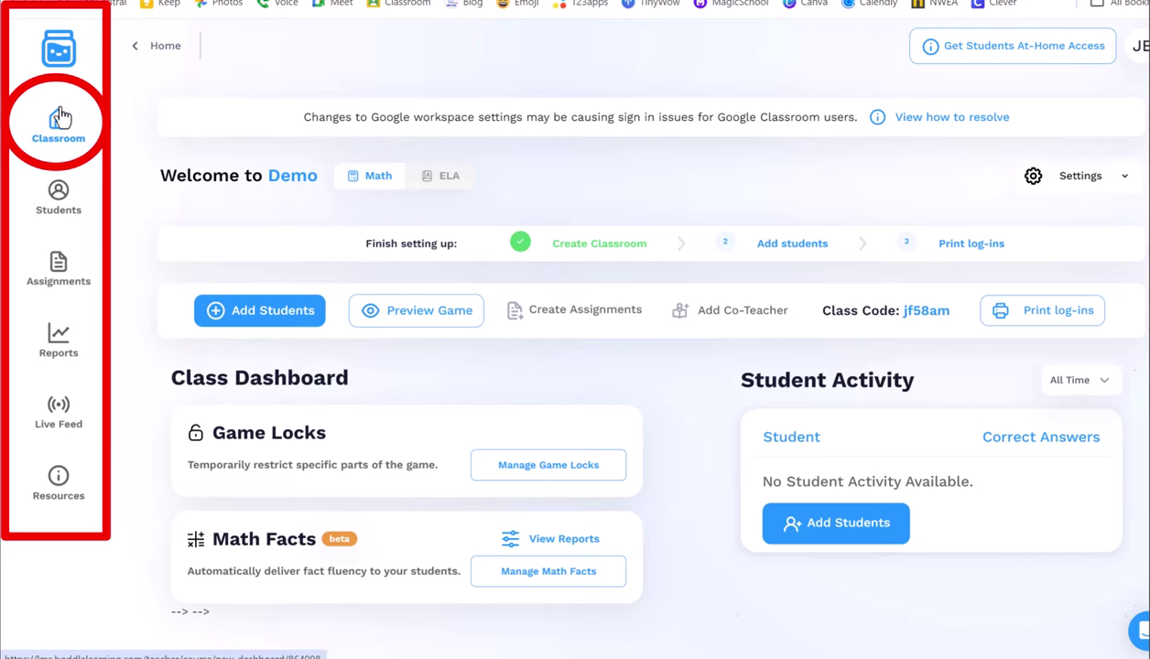
left_click(60, 211)
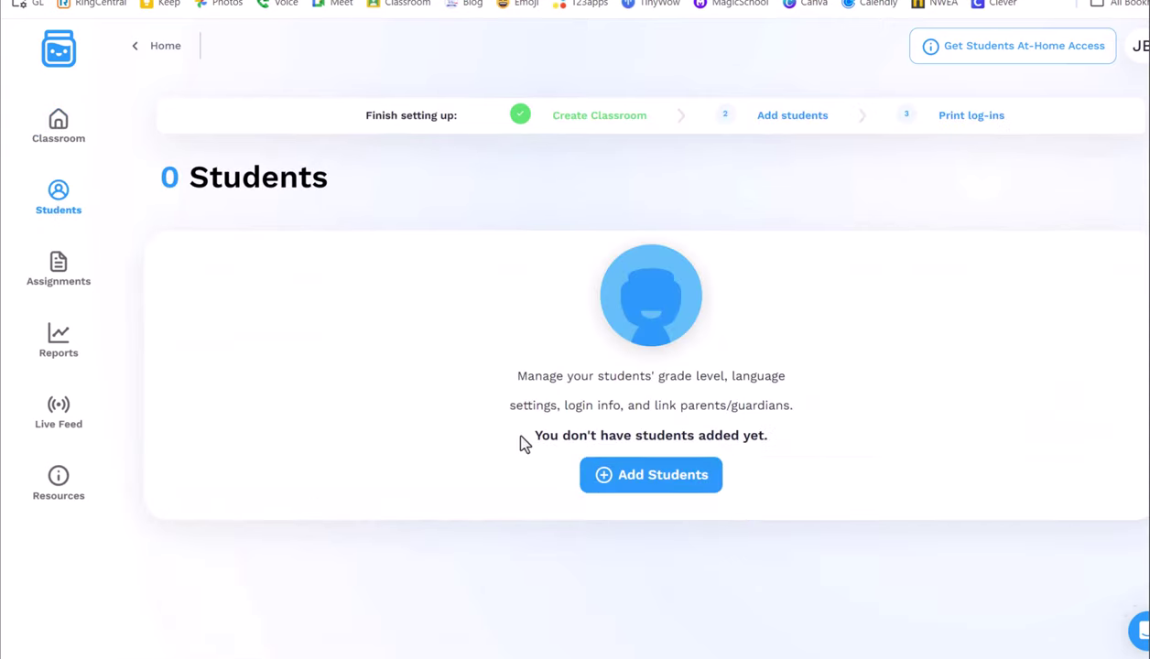
Start adding new students to Demo and expand the other import options
left_click_drag(523, 438, 762, 440)
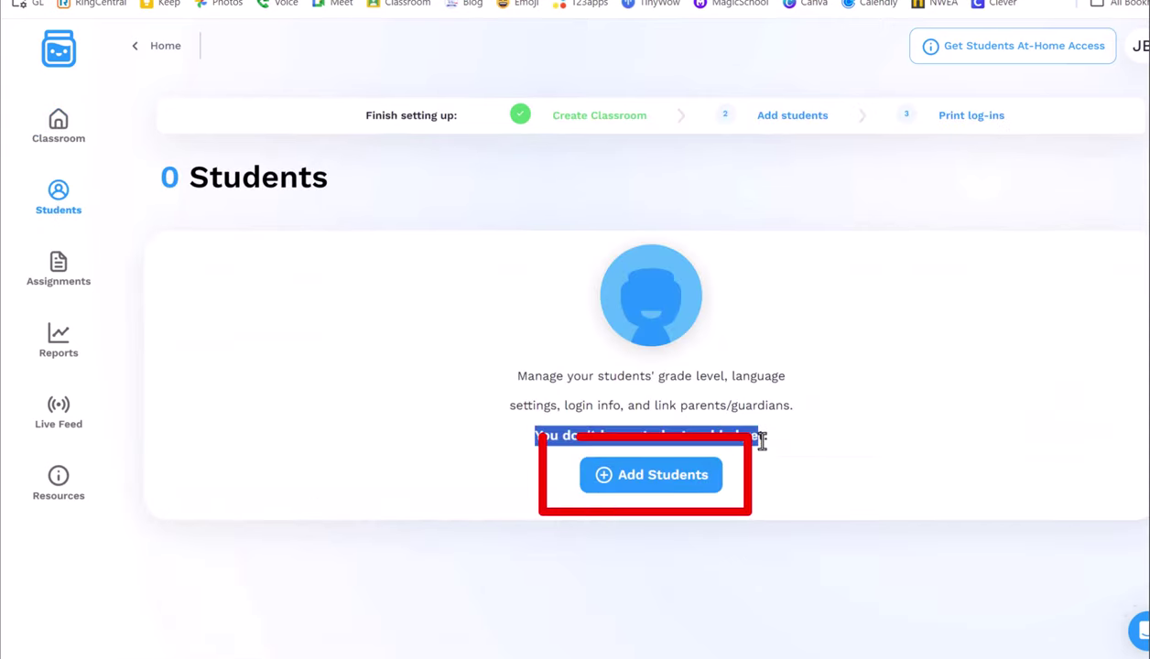
left_click(647, 488)
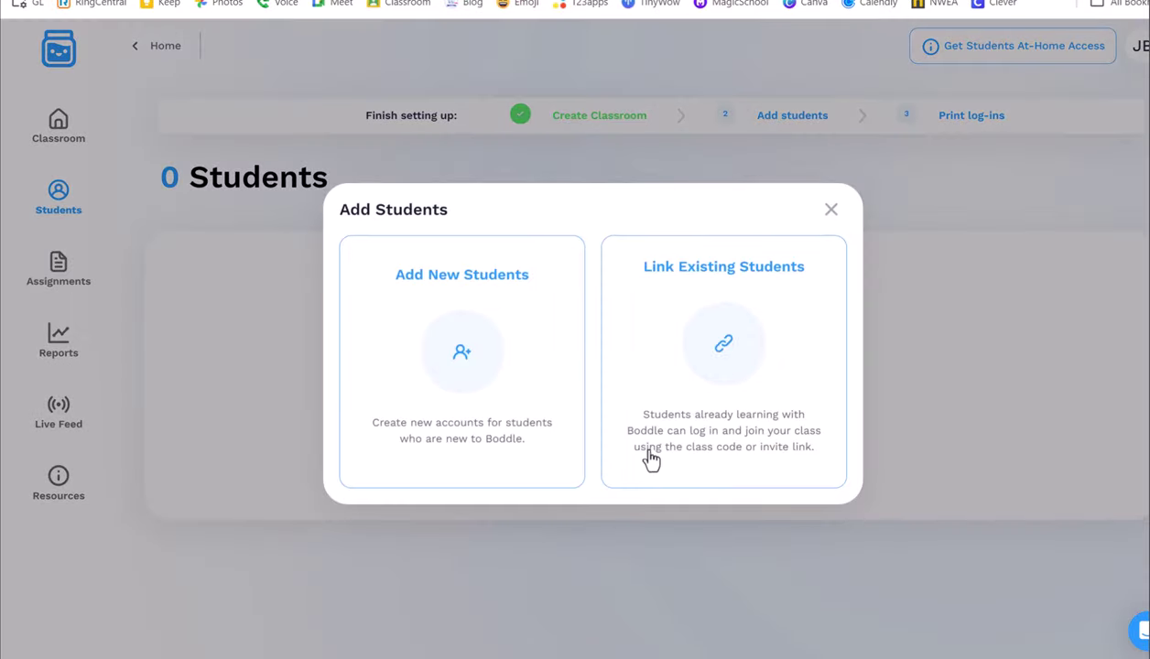
left_click(439, 361)
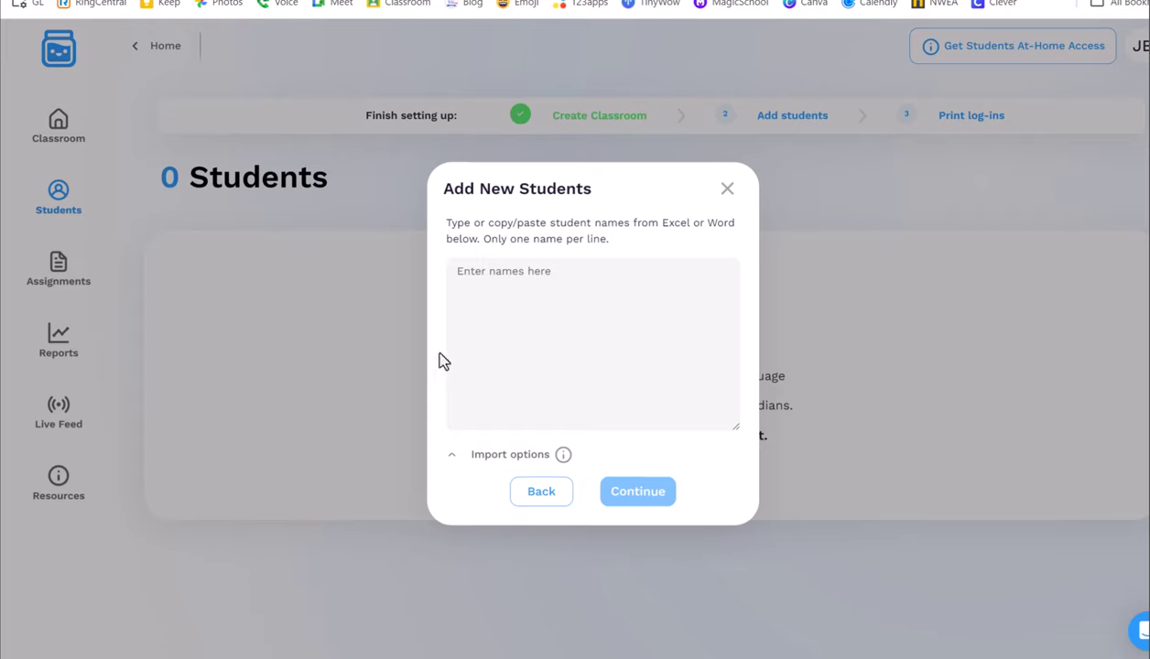
left_click(515, 275)
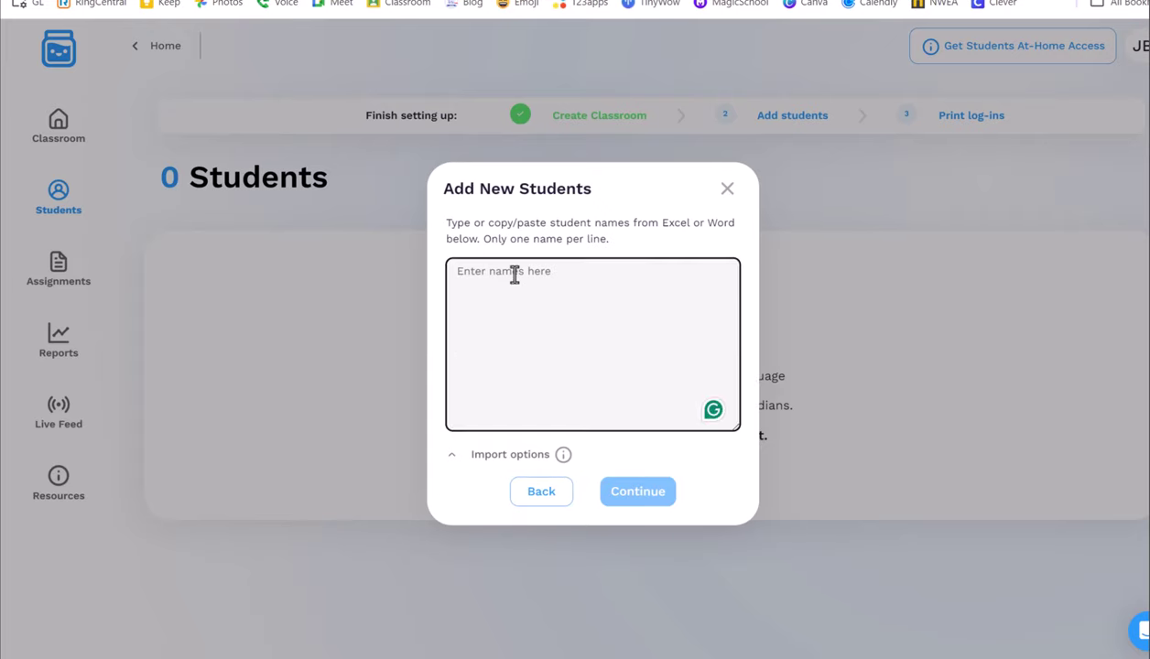
left_click(450, 456)
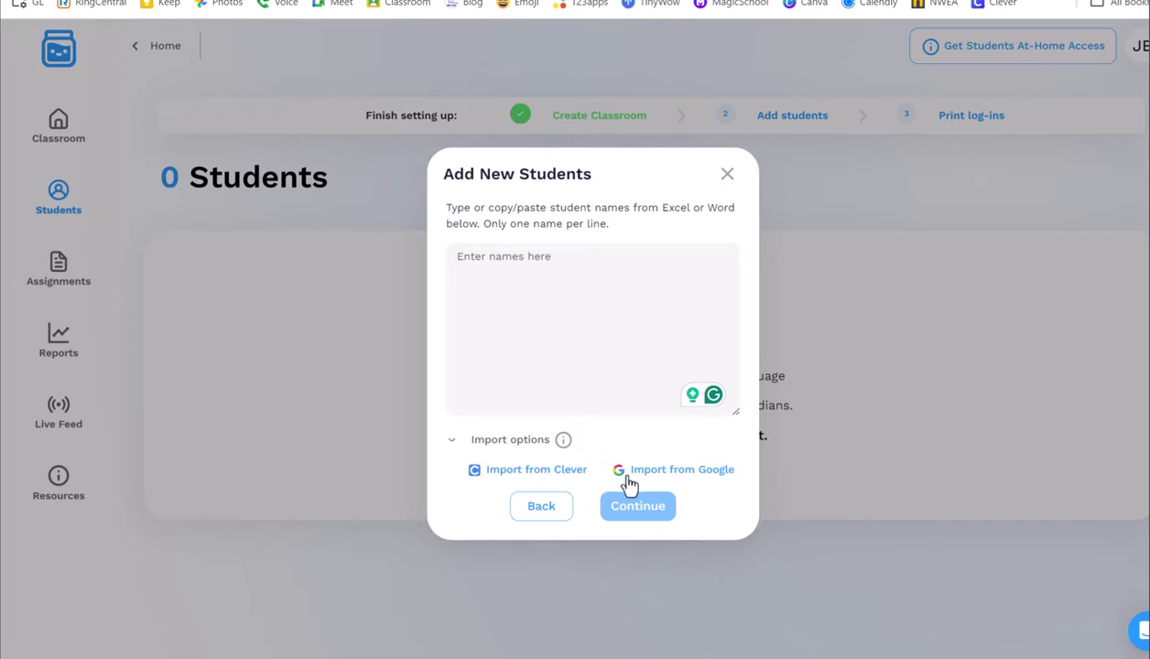
Import from Google Classroom, signing in with the teacher's Google account and granting Boddle access
left_click(689, 478)
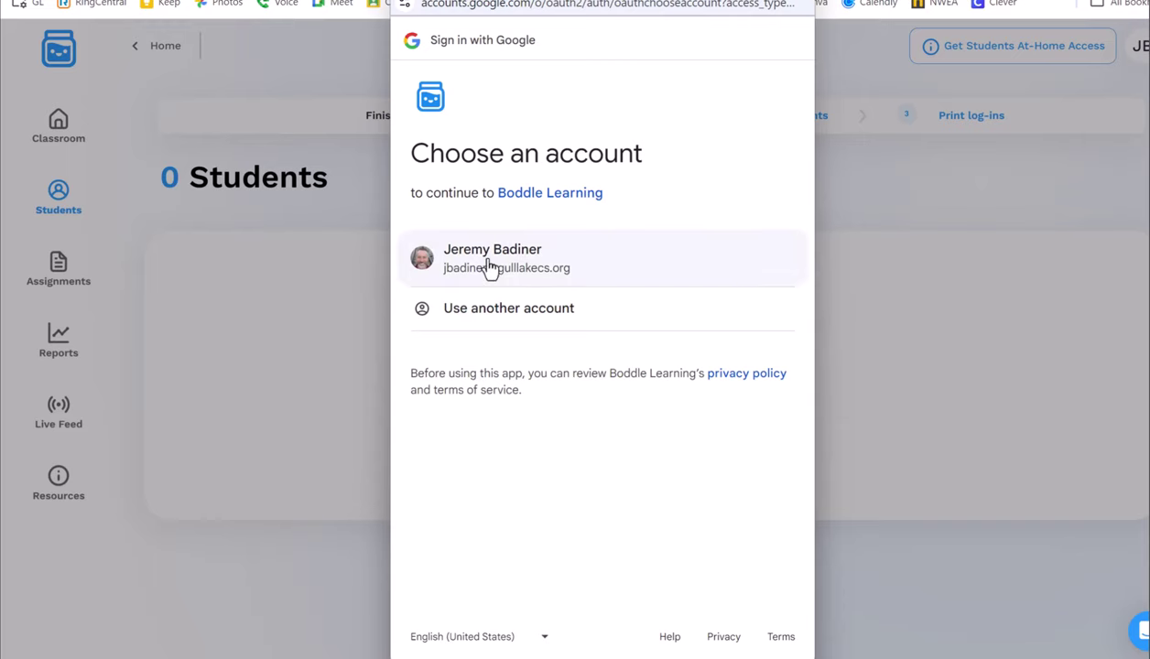
left_click(488, 264)
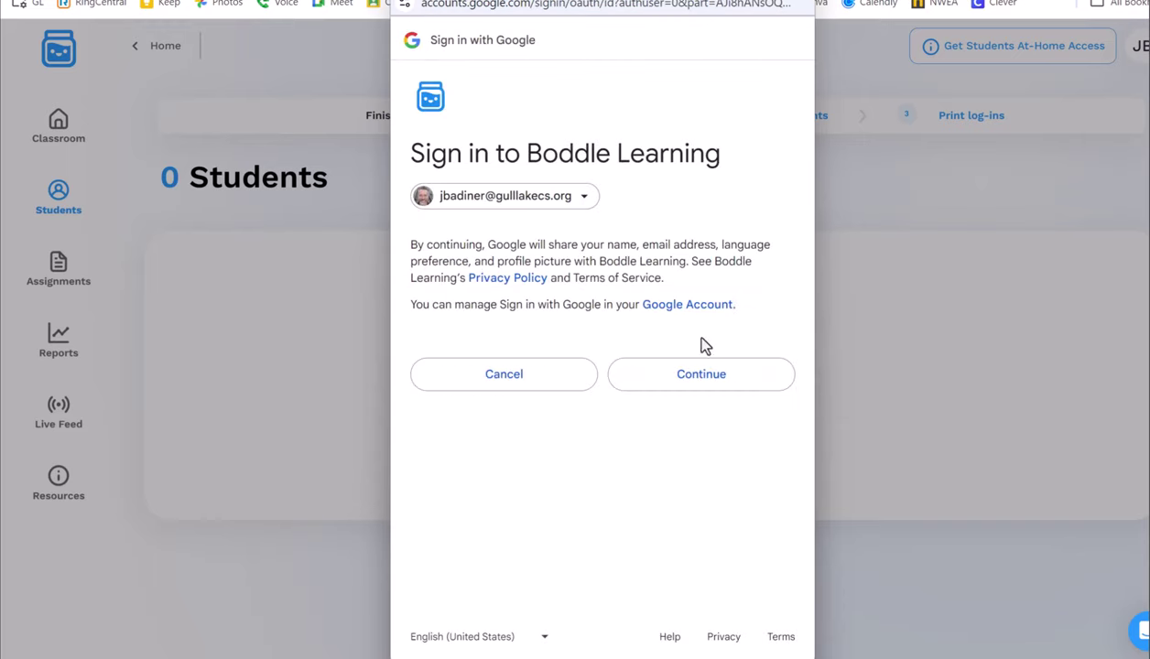
left_click(747, 390)
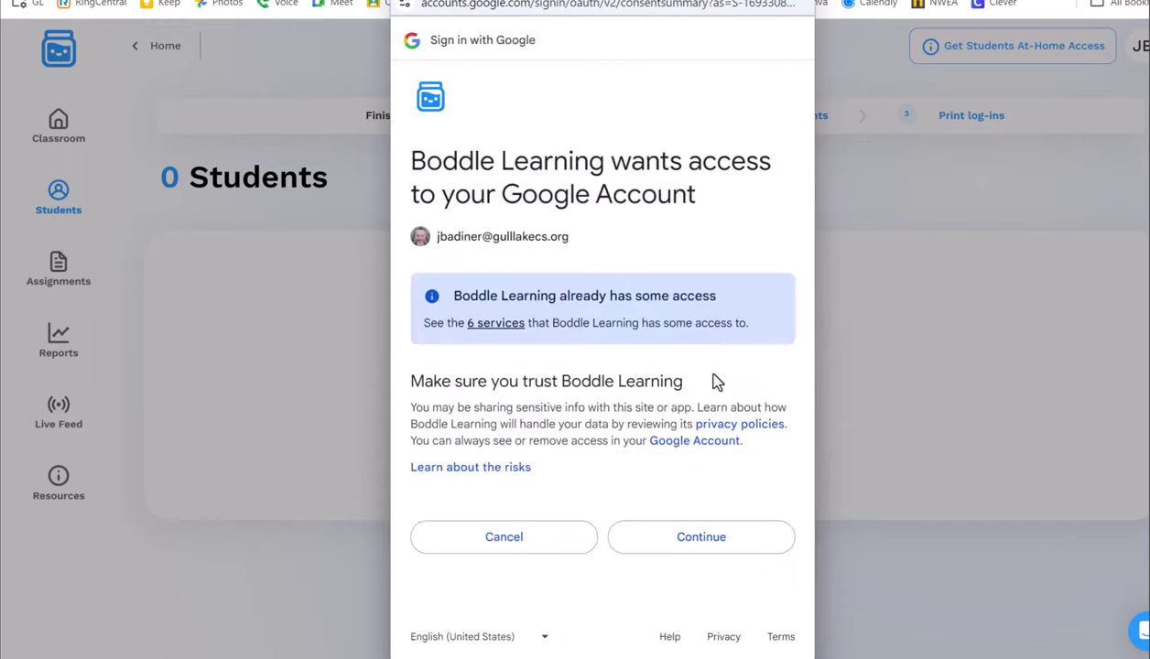
left_click(697, 540)
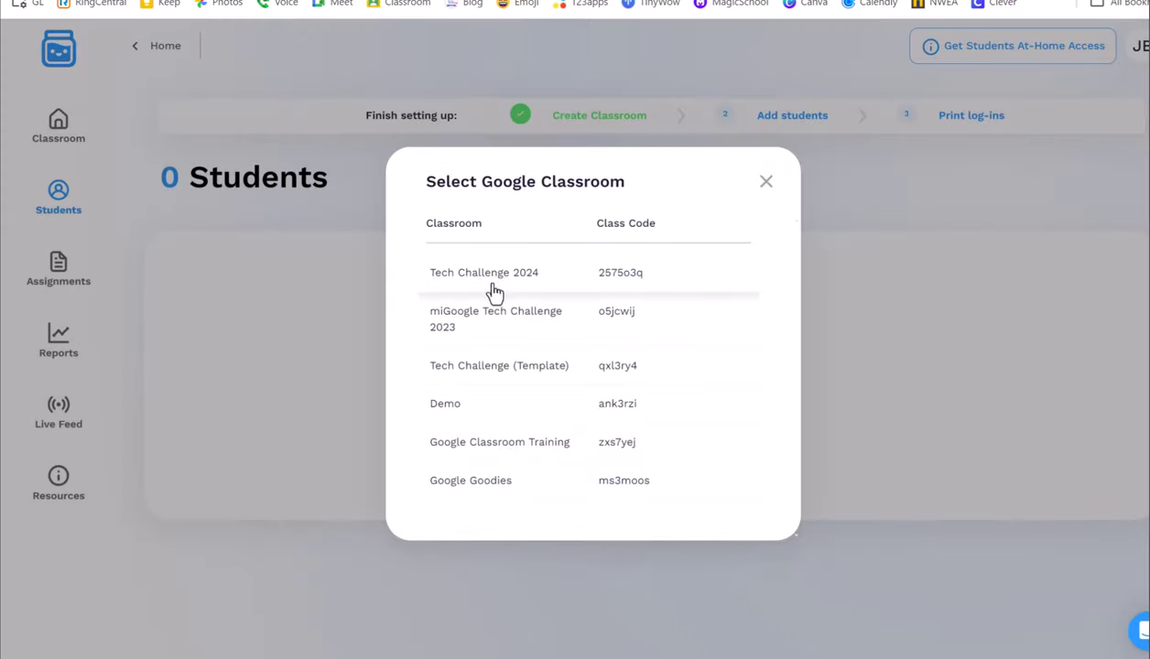
Select all students in the Google class Demo and review Test Student's generated username and password
left_click(500, 416)
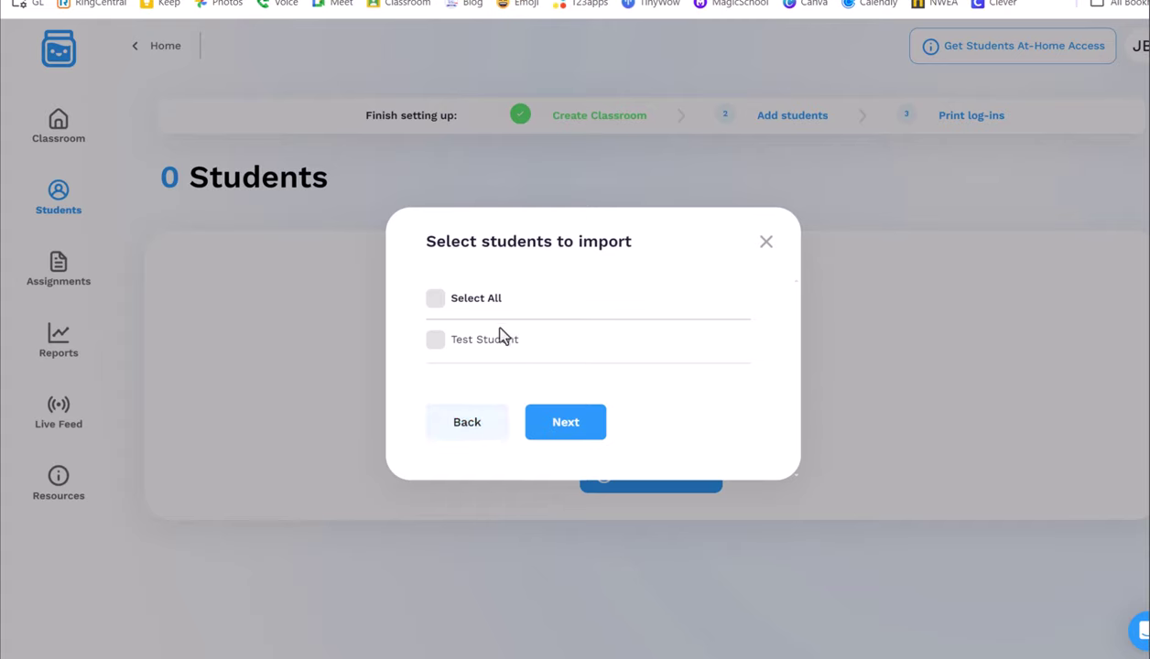
left_click(438, 302)
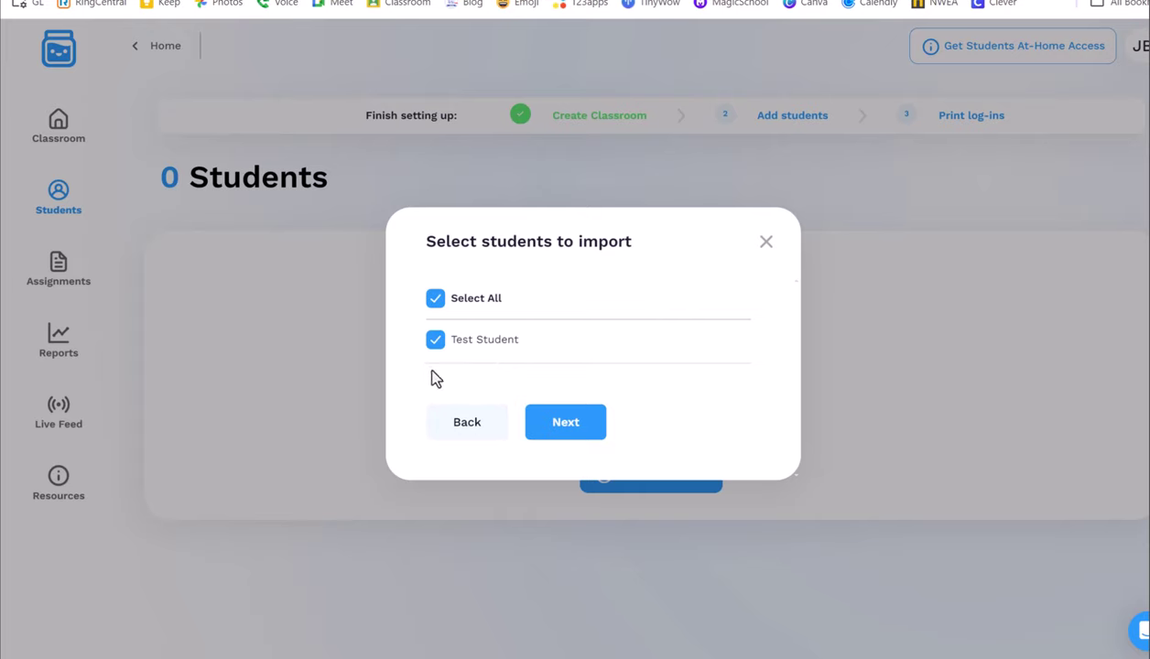
left_click(566, 423)
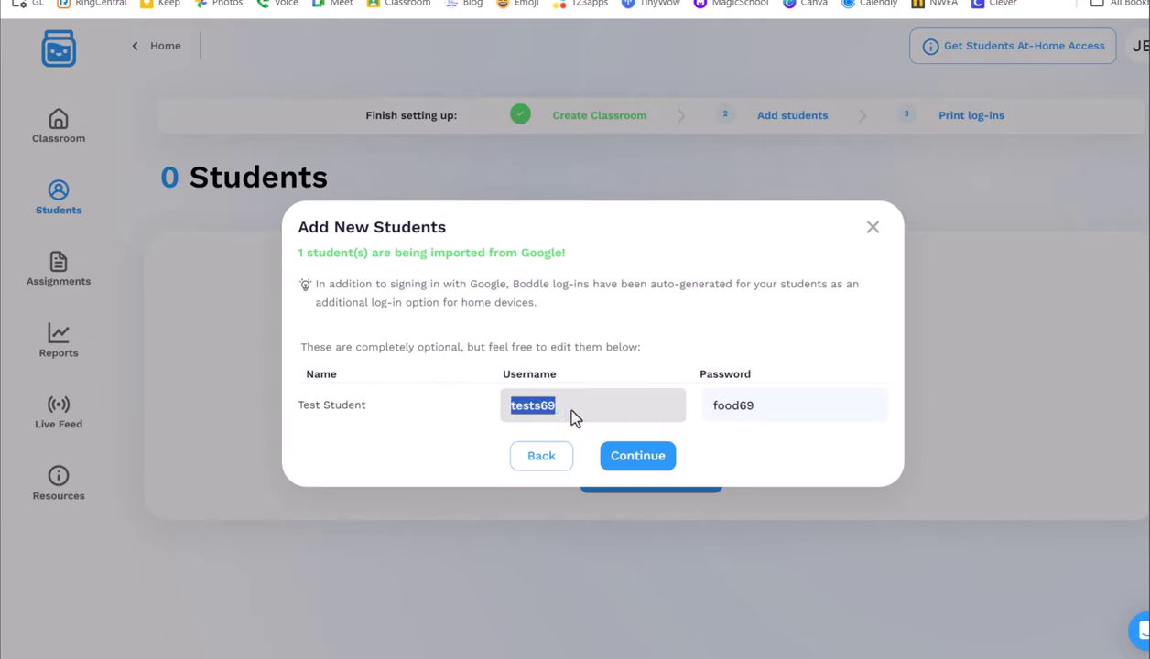
left_click_drag(765, 417, 705, 424)
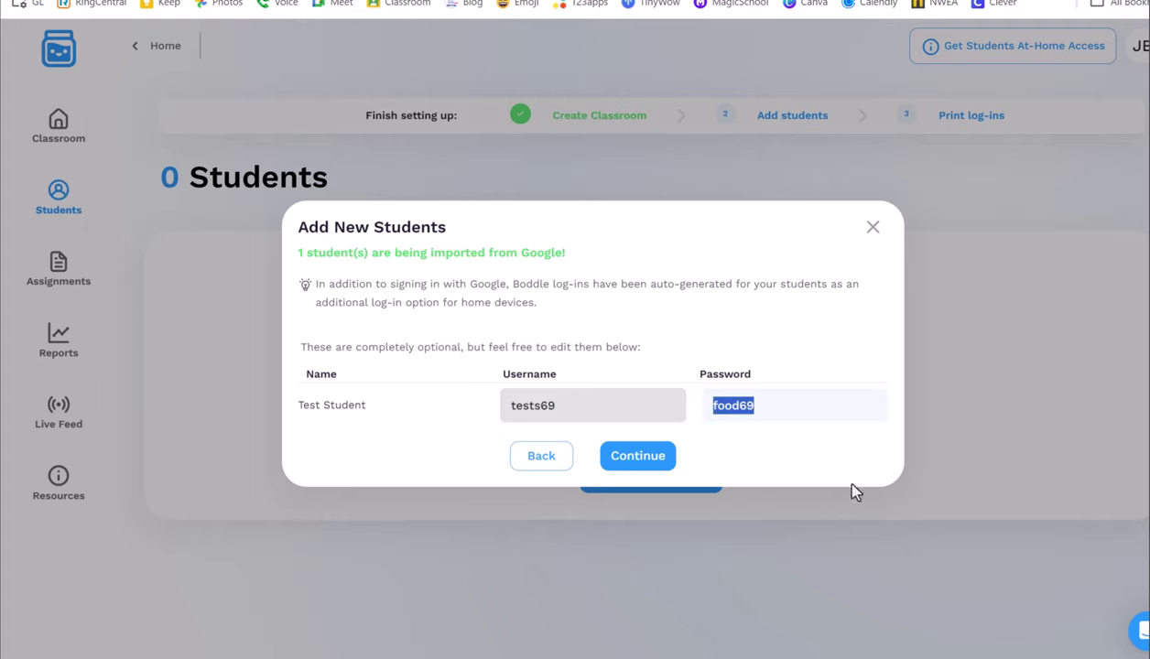
Accept the generated logins and set grades per student, first choosing Math Grade 5 and ELA Grade 3
left_click(639, 456)
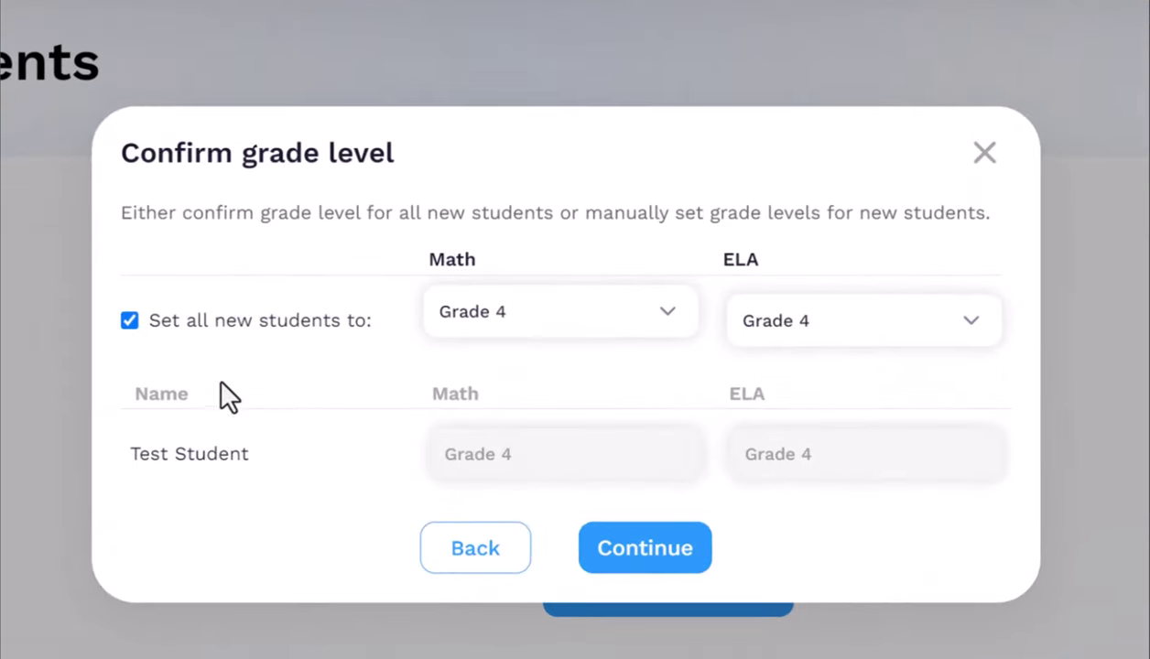
left_click(128, 318)
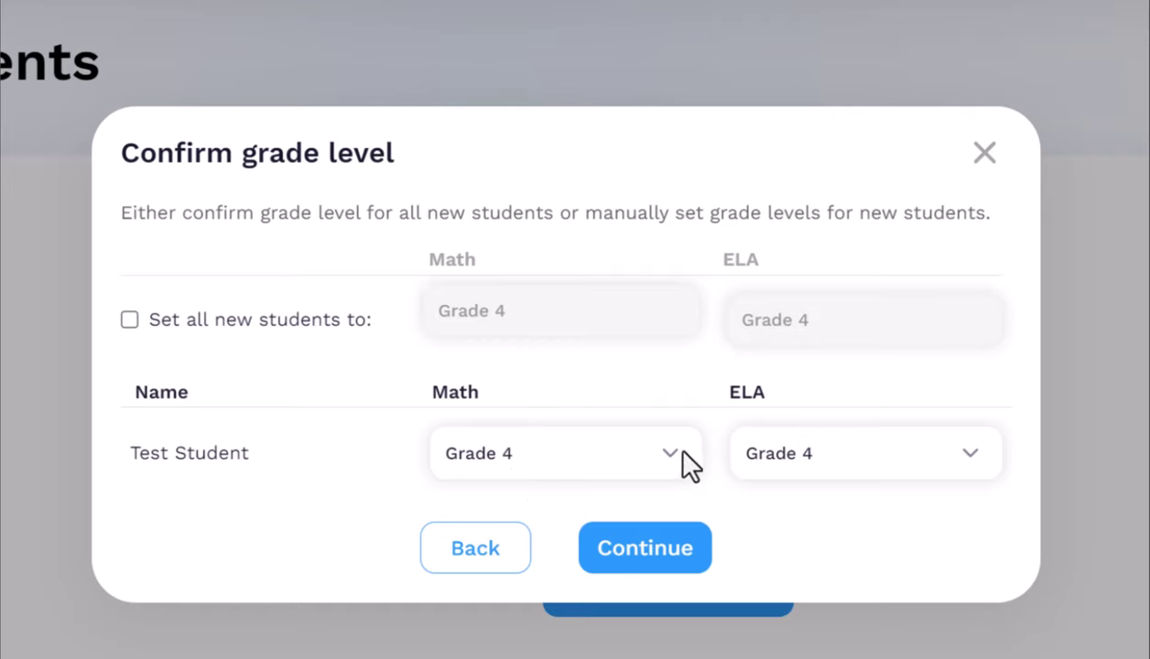
left_click(658, 462)
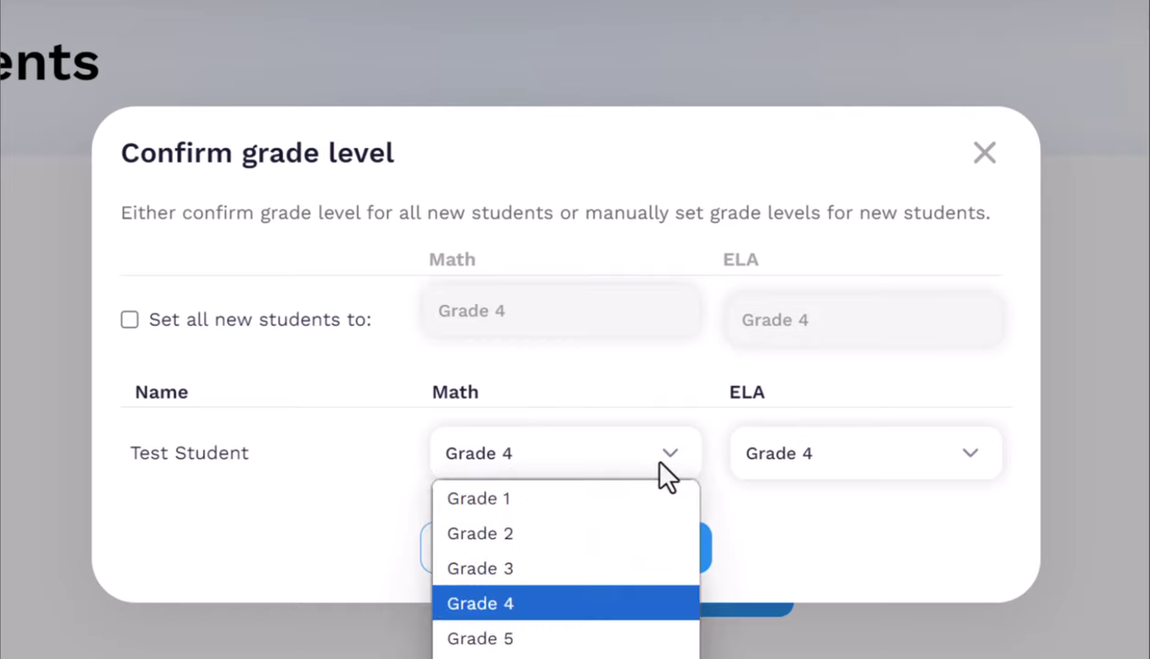
left_click(637, 641)
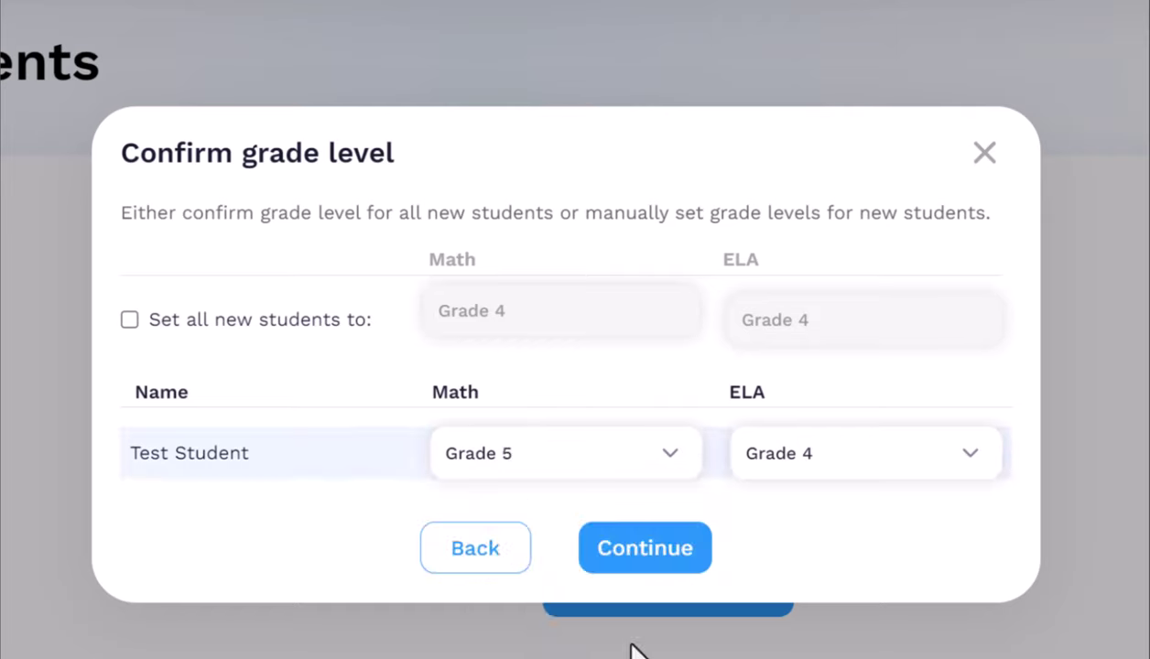
left_click(975, 451)
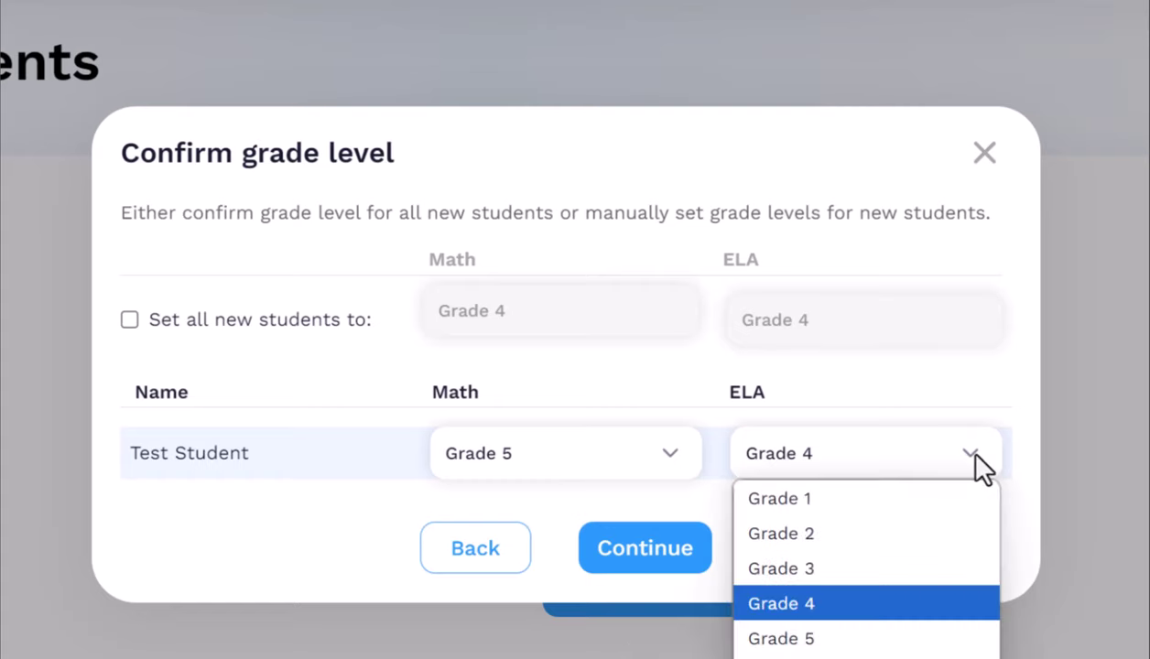
left_click(952, 572)
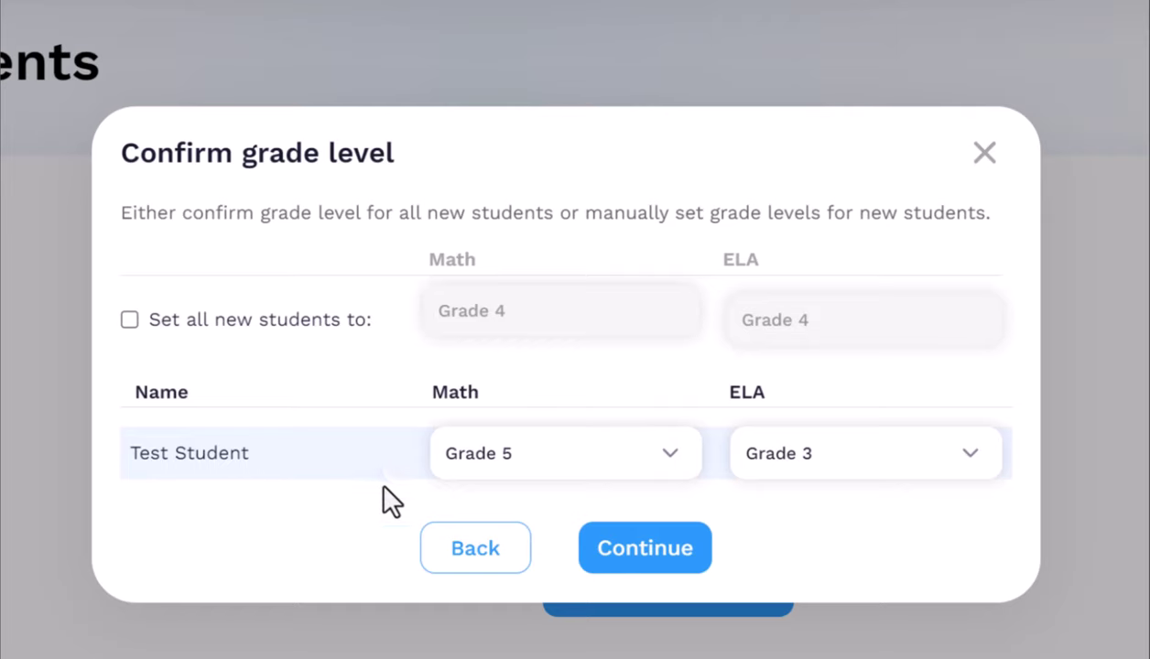
Change Test Student's Math and ELA grades to Grade 4 and generate the login PDF
left_click(671, 455)
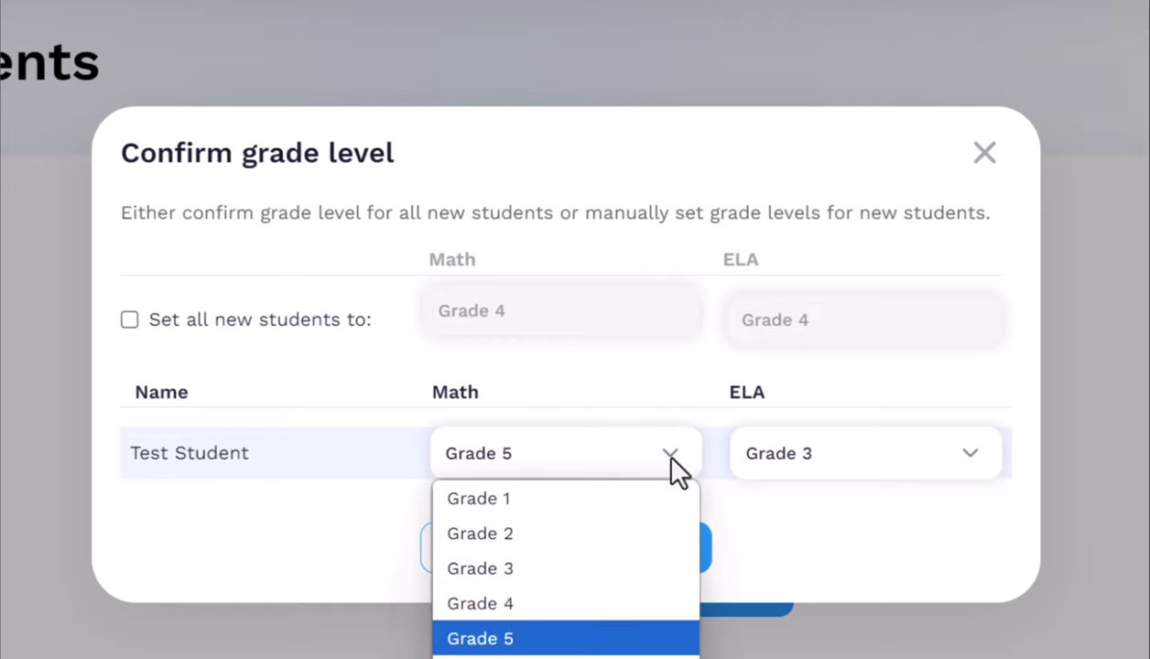
left_click(595, 605)
left_click(860, 453)
left_click(853, 602)
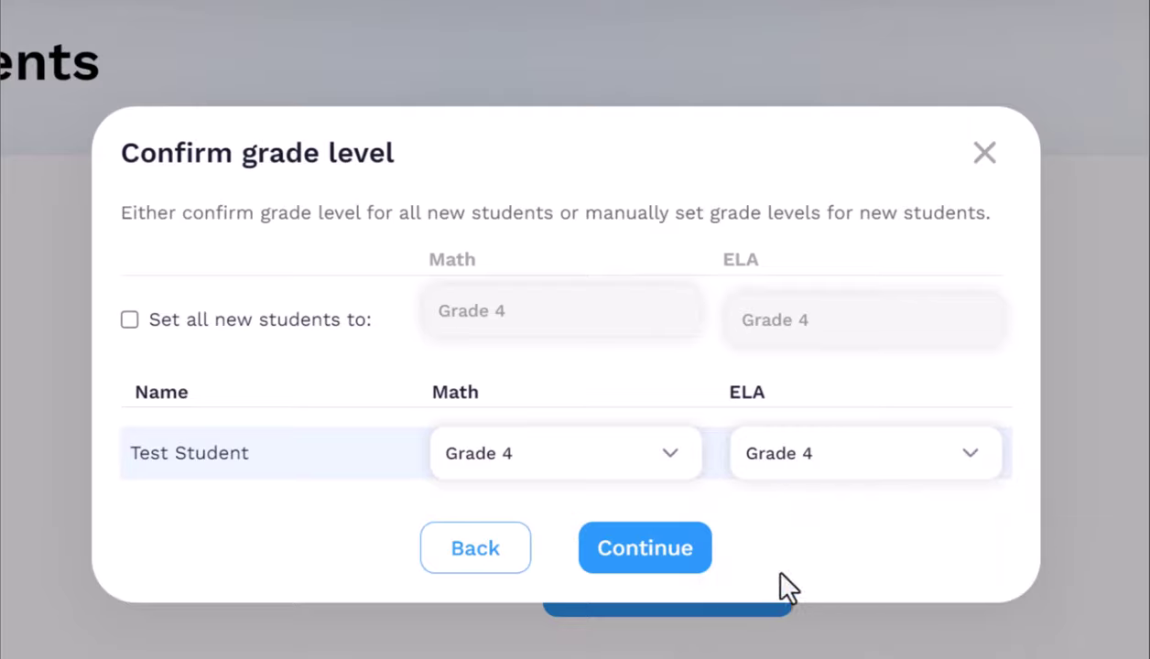
left_click(665, 556)
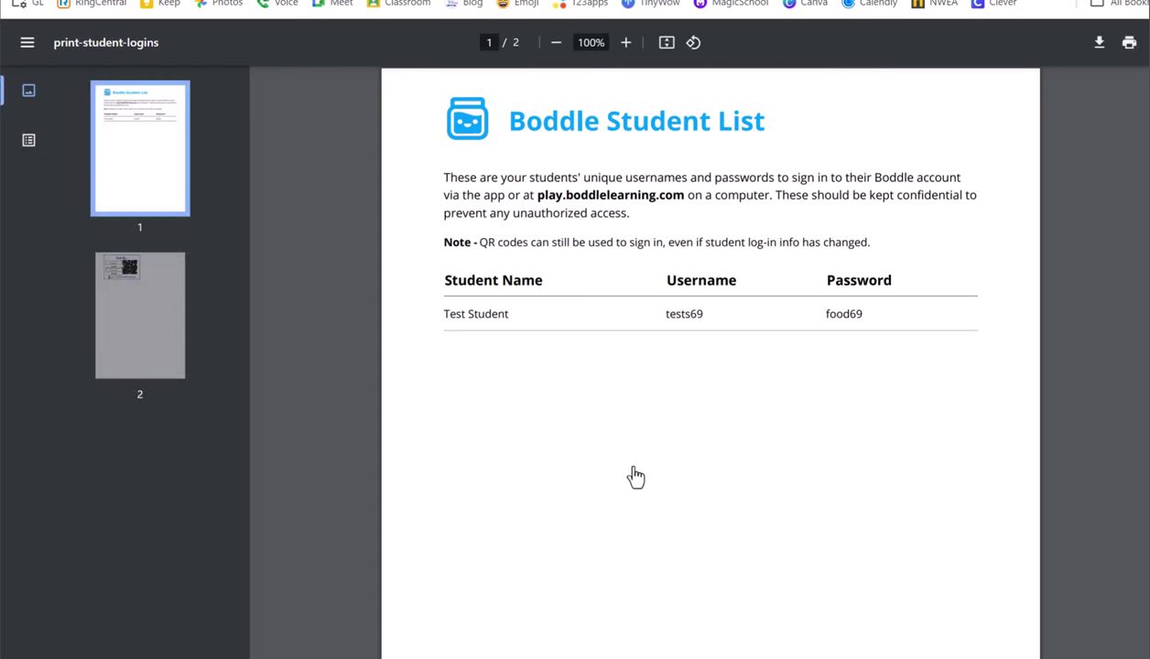
Go to page 2 of the login PDF and select the username and password on the card
left_click(129, 315)
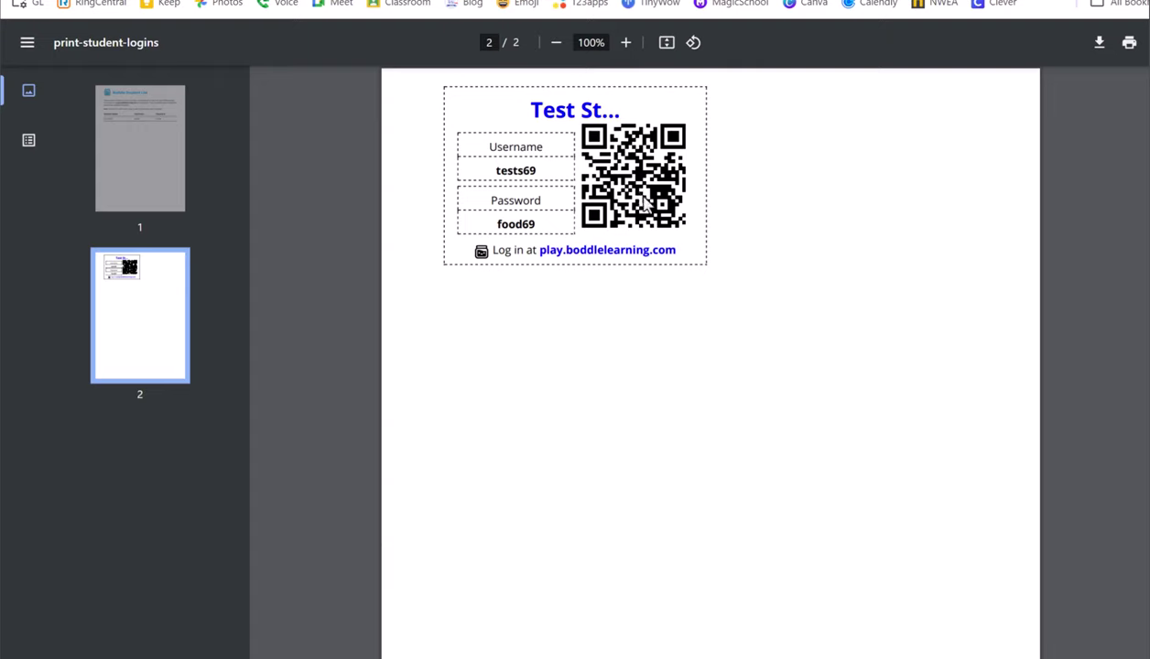
left_click_drag(493, 170, 533, 170)
left_click_drag(497, 224, 549, 224)
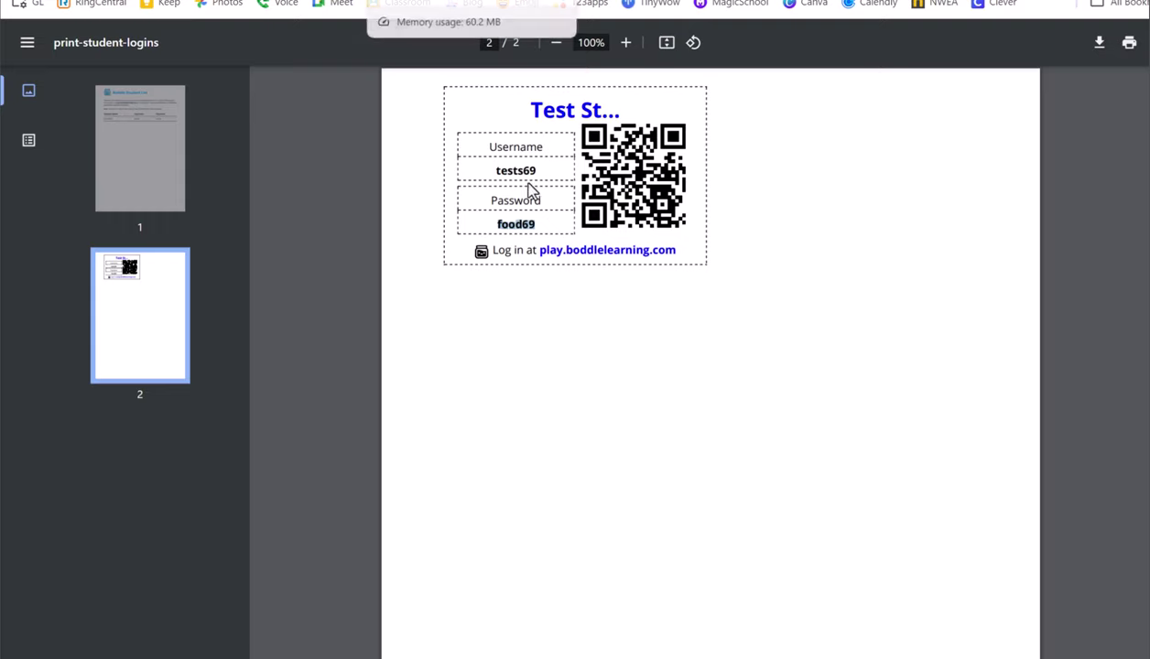
left_click(559, 367)
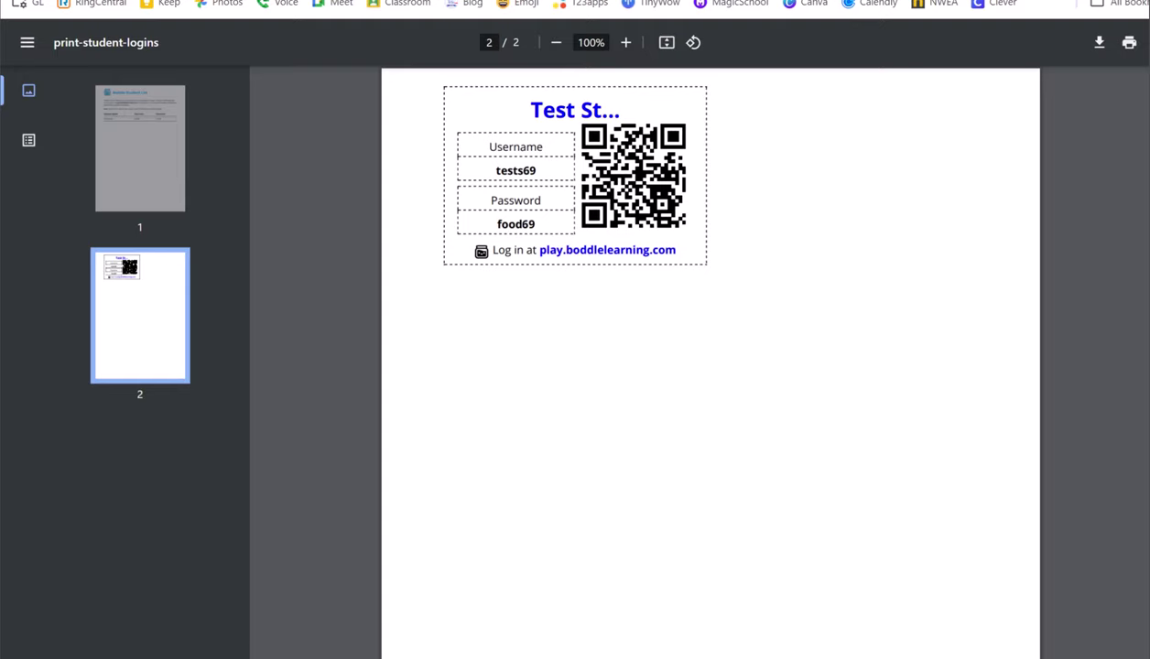
Close the PDF tab, dismiss the You're all set up! message, and view Assignments
key("ctrl+w")
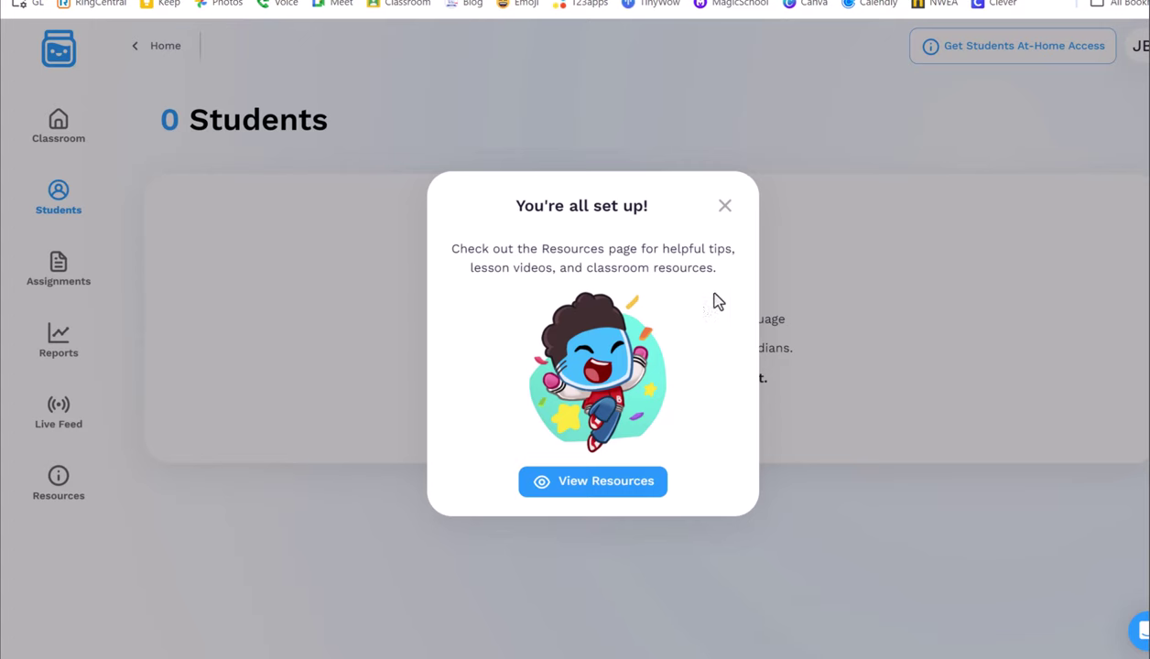
left_click(723, 207)
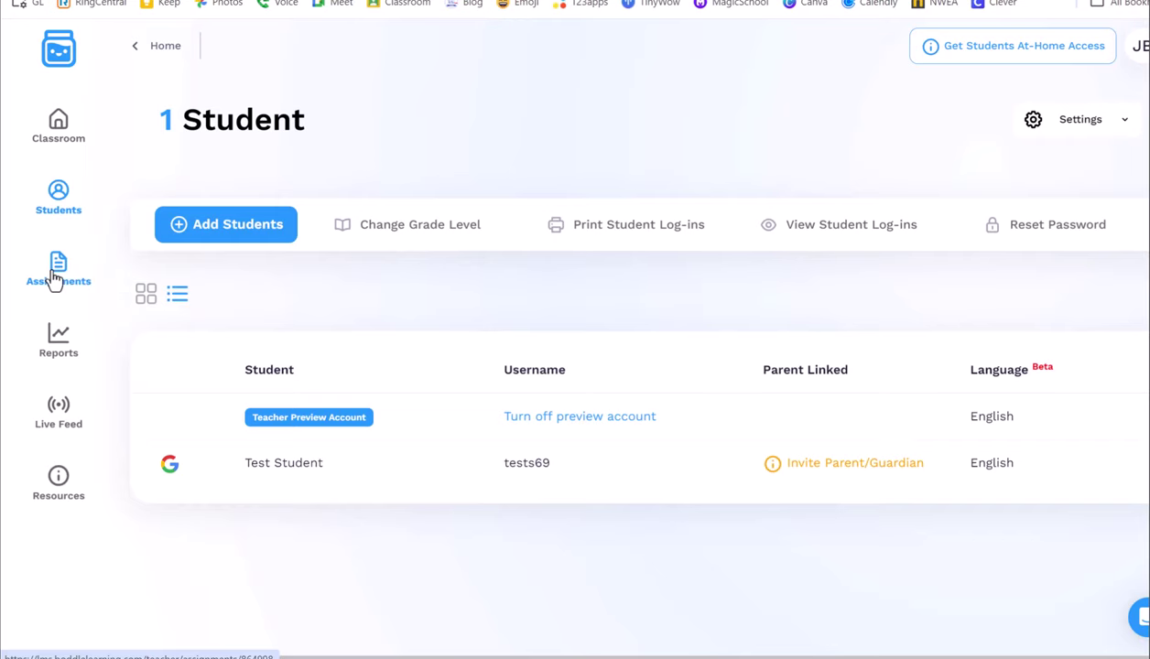
left_click(54, 278)
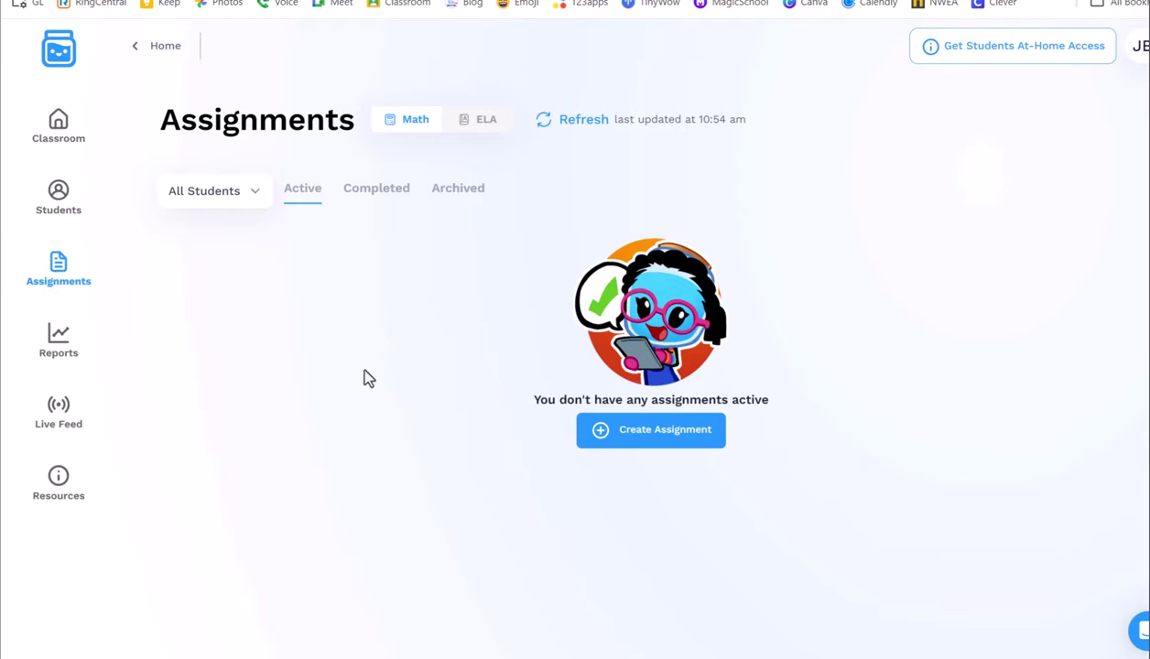
Create a new assignment and replace its default date title with 'Geometry'
left_click(665, 439)
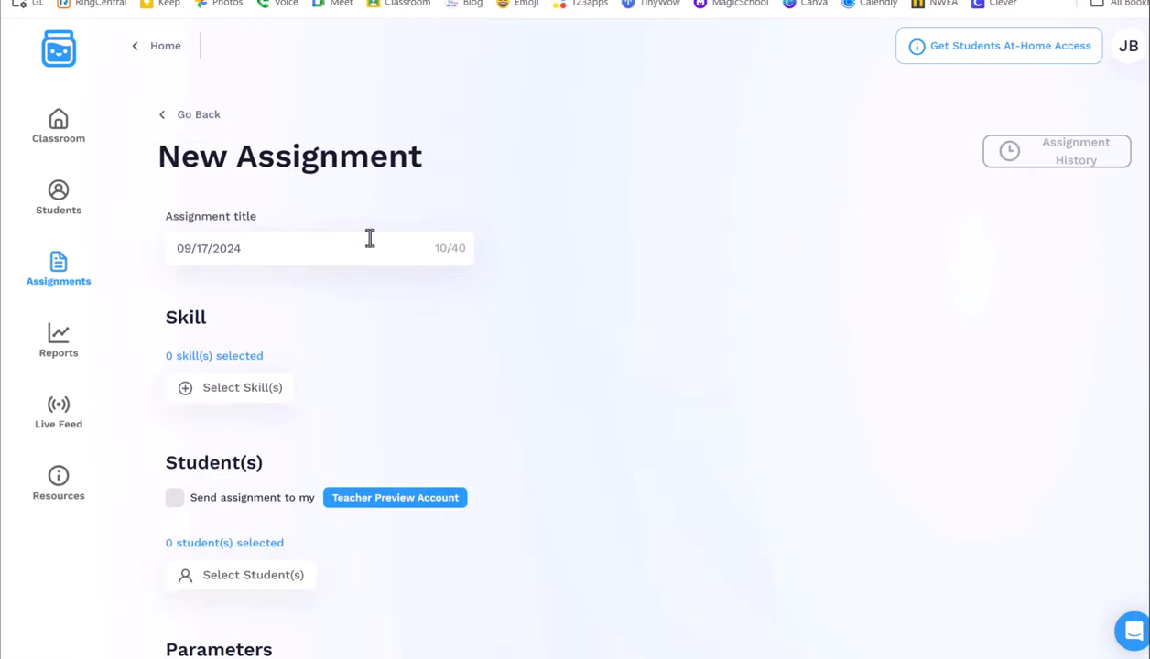
left_click_drag(174, 248, 312, 259)
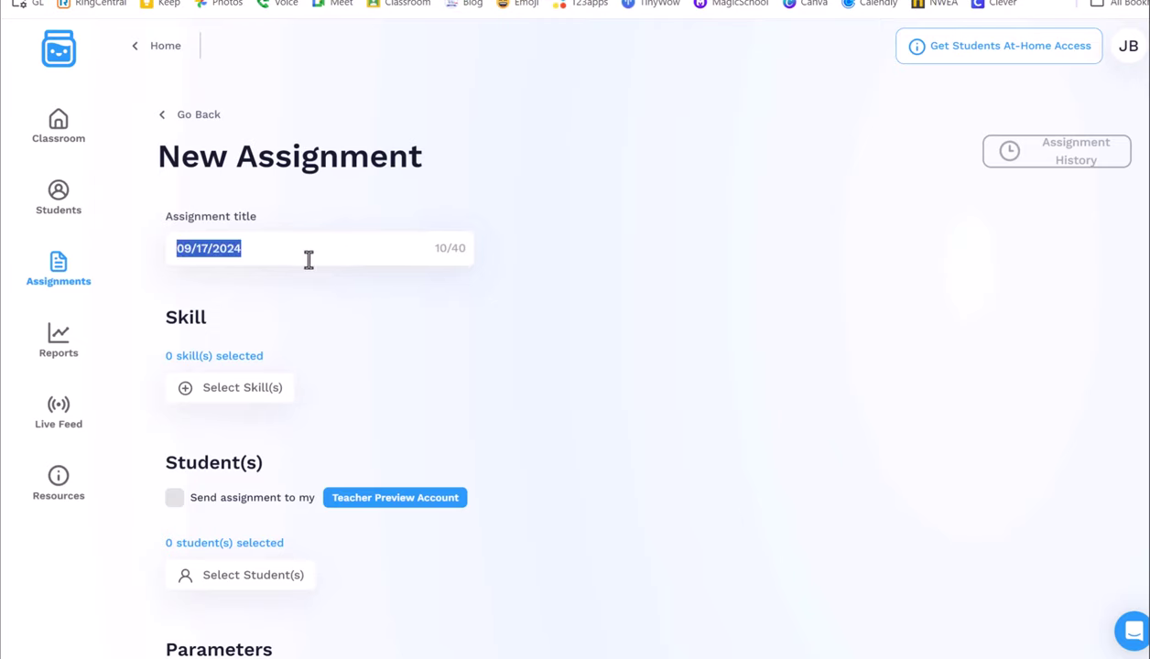
type("Mat")
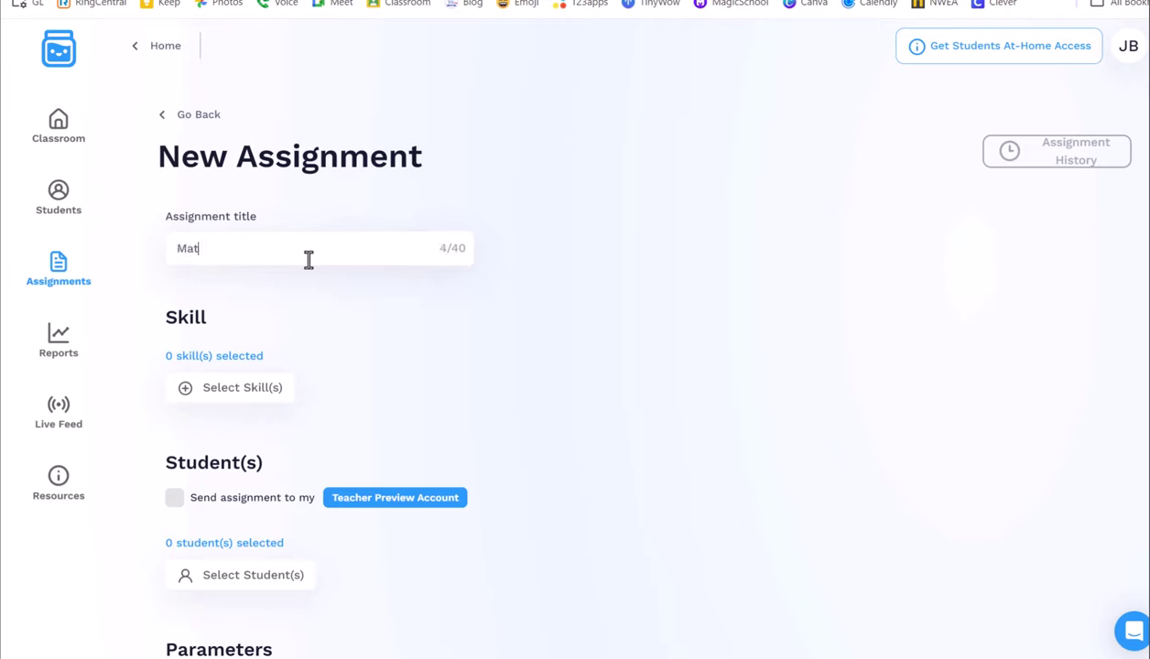
key("BackSpace")
key("BackSpace")
key("BackSpace")
type("Geometry")
Under 4.G.2, check Identify triangles by angles, Identify triangles by sides and Classify angles, and confirm
left_click(186, 391)
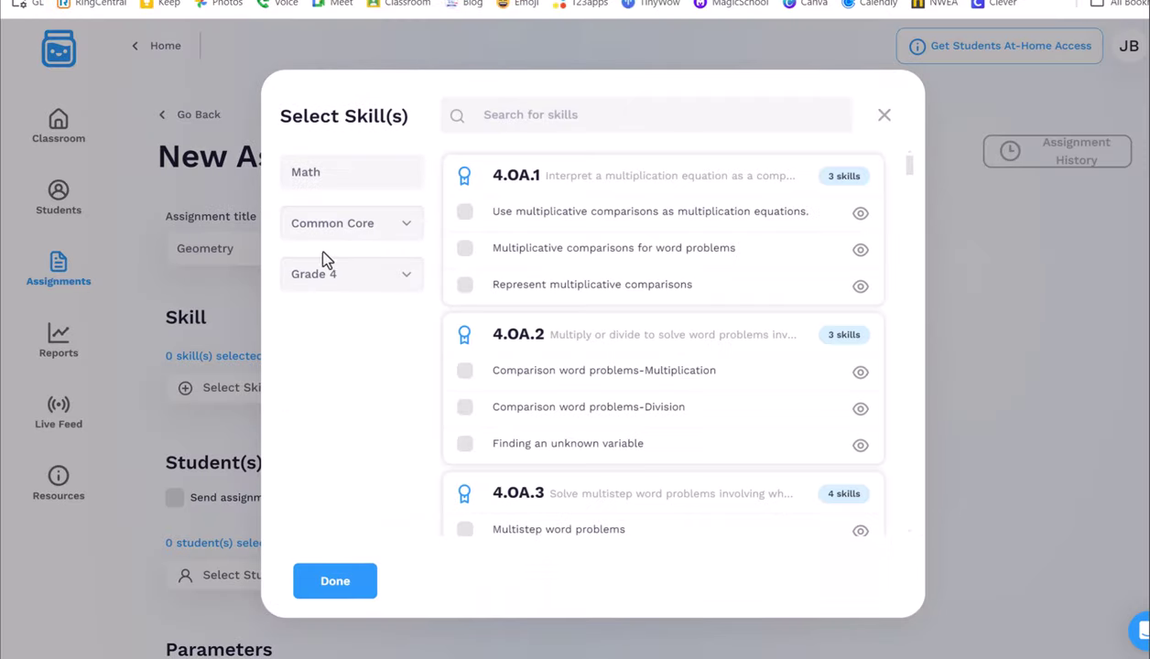
scroll(623, 275, "down", 5)
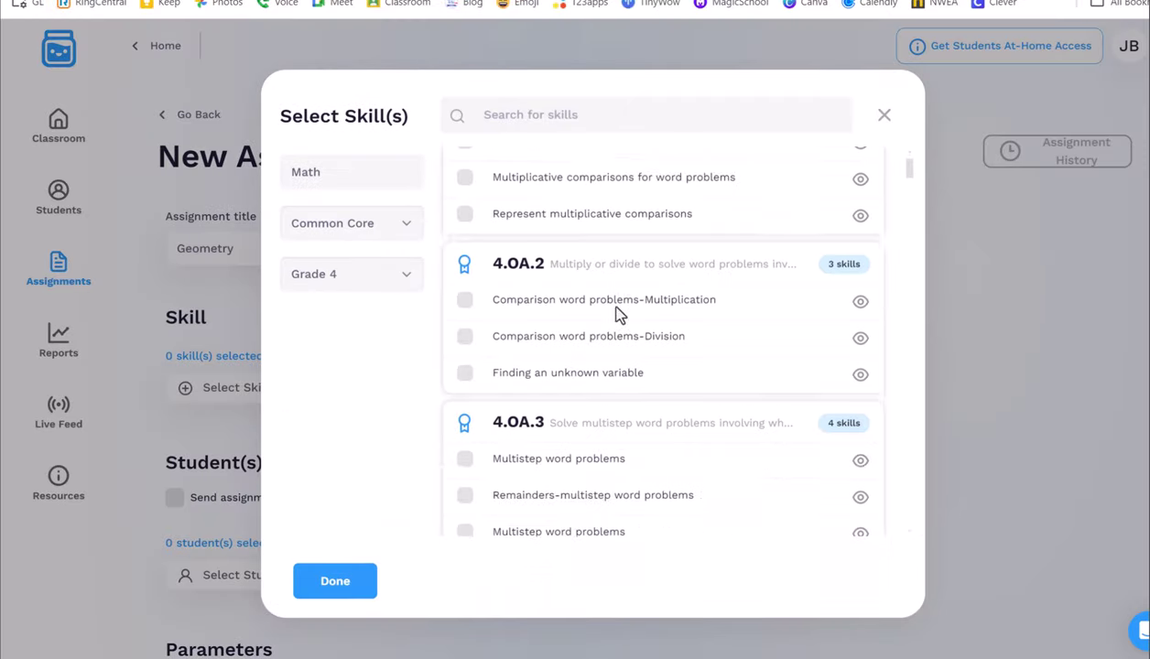
scroll(621, 336, "down", 5)
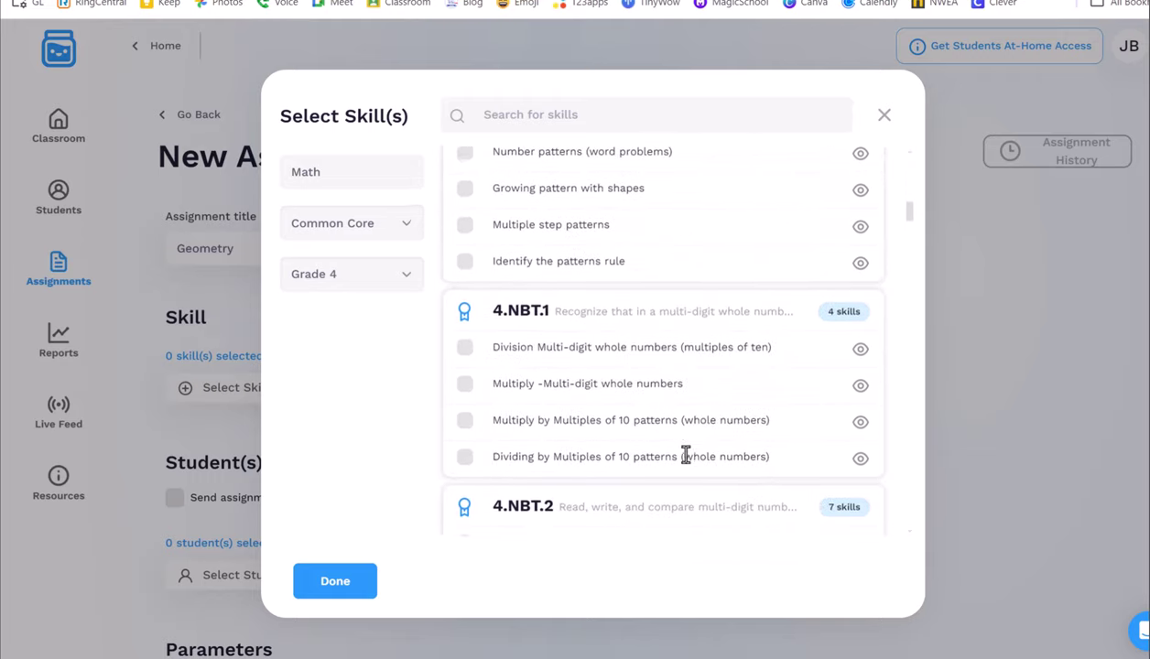
scroll(682, 456, "down", 4)
scroll(679, 424, "down", 5)
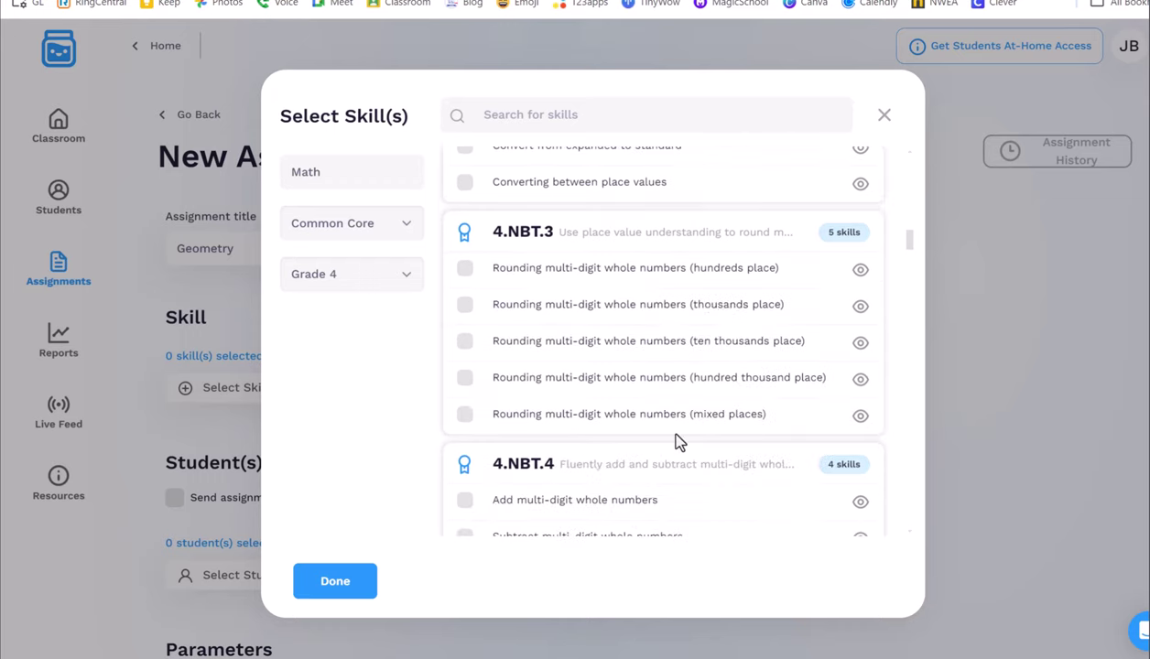
scroll(682, 455, "down", 10)
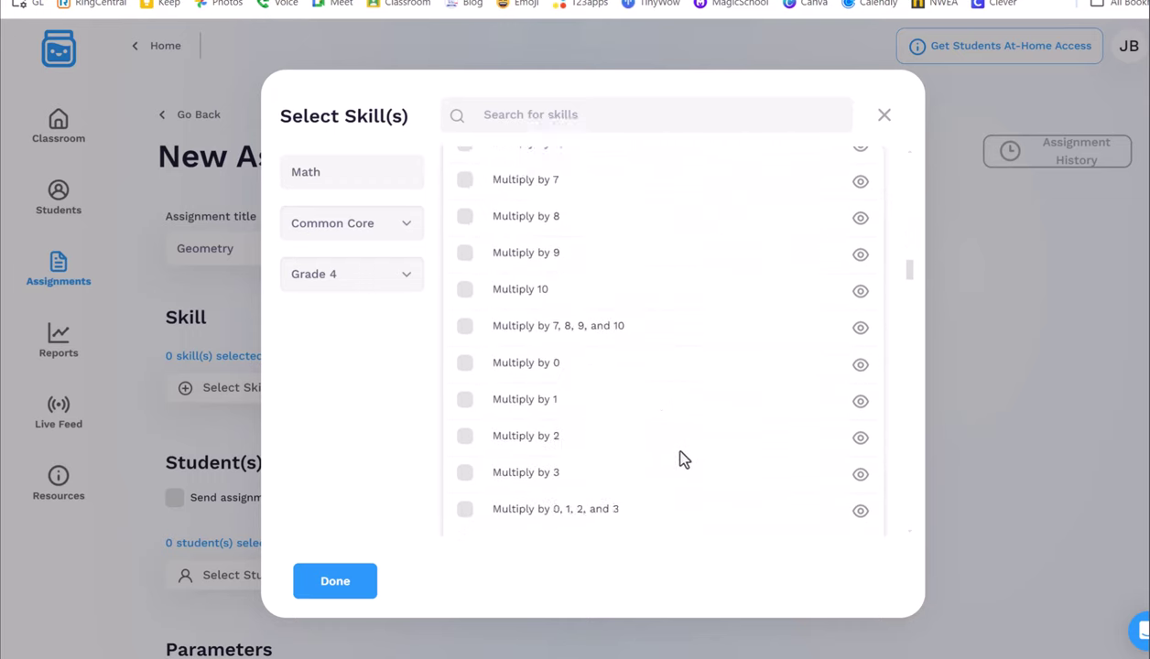
scroll(682, 465, "down", 15)
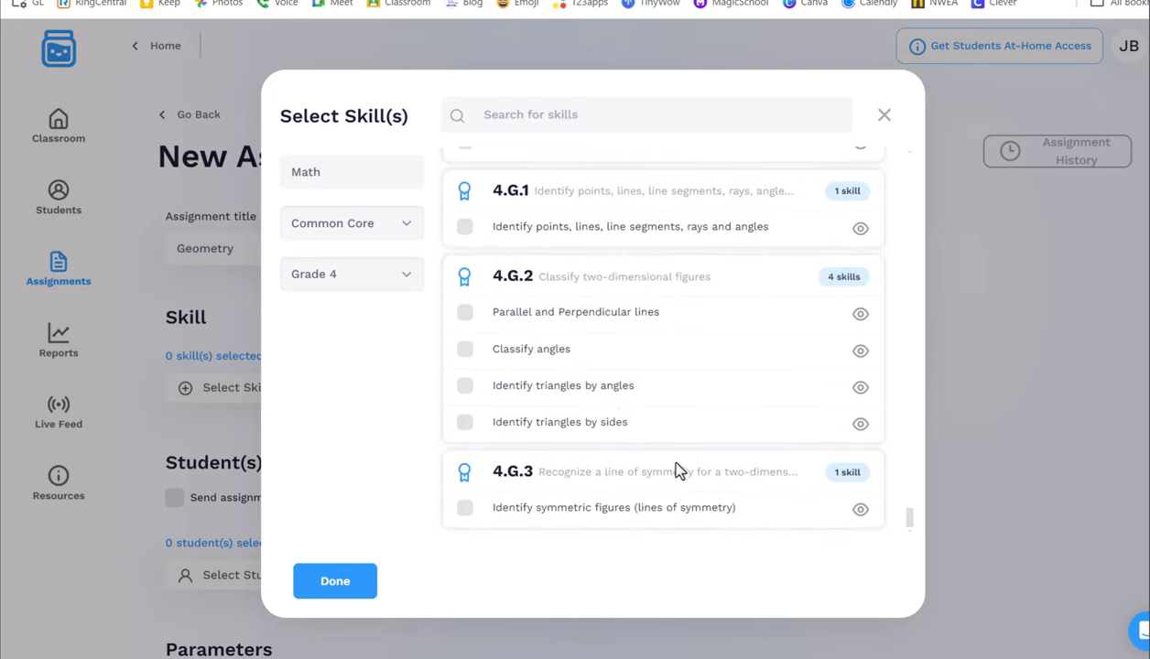
left_click(465, 387)
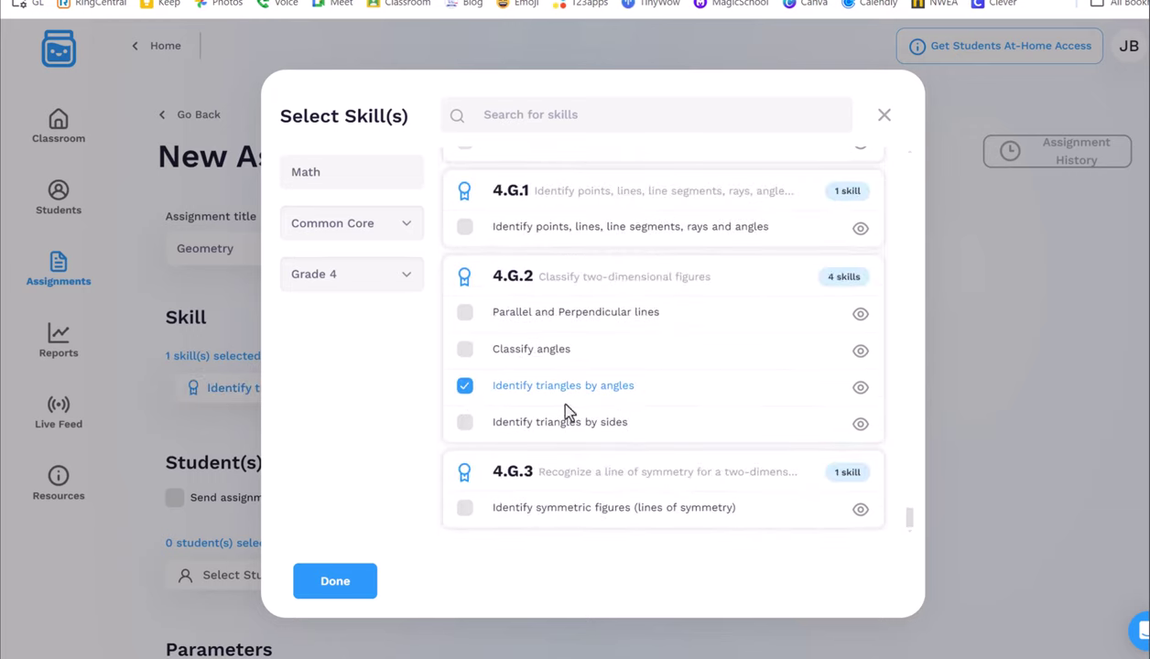
left_click(465, 423)
left_click(465, 351)
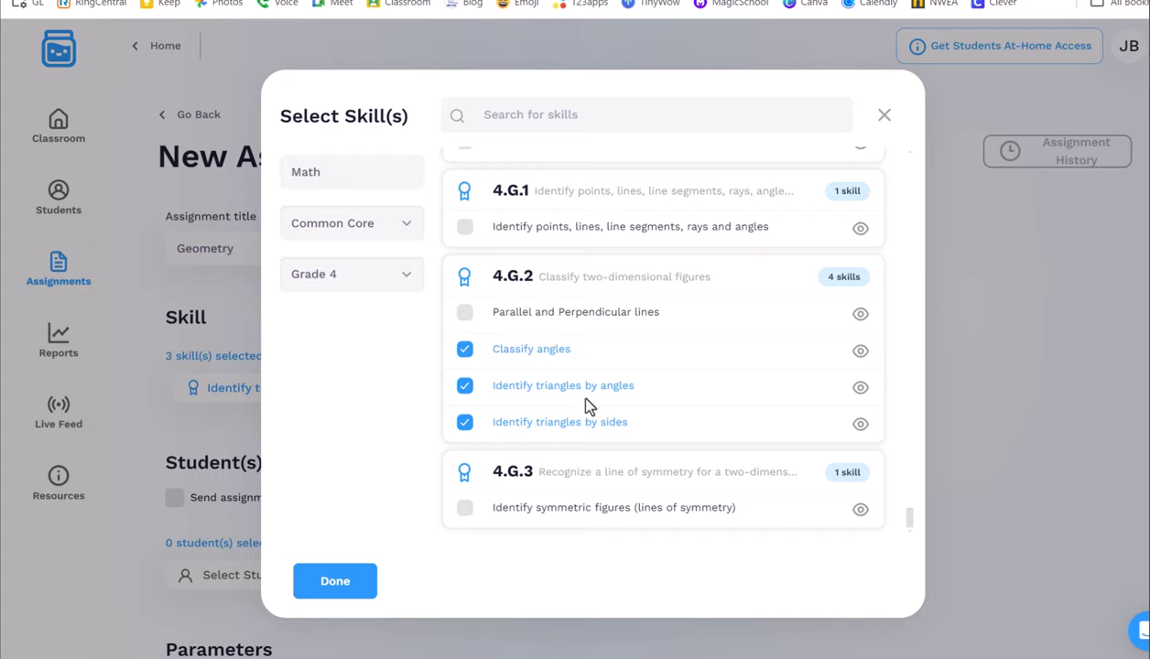
scroll(589, 407, "up", 10)
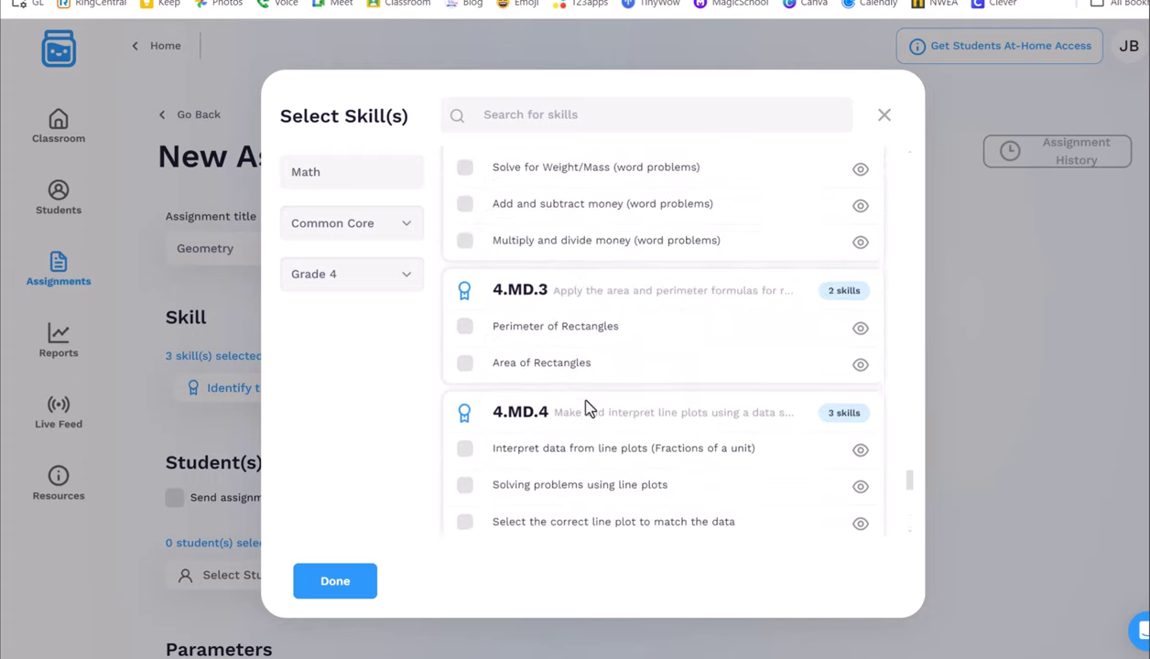
scroll(586, 409, "down", 10)
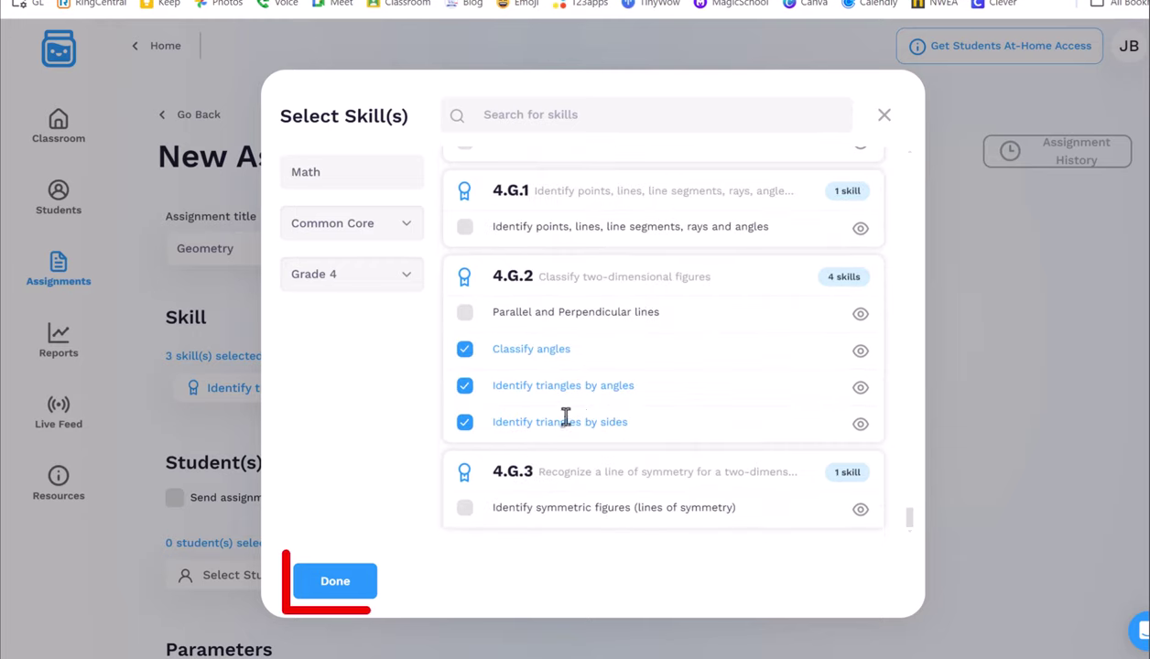
left_click(331, 582)
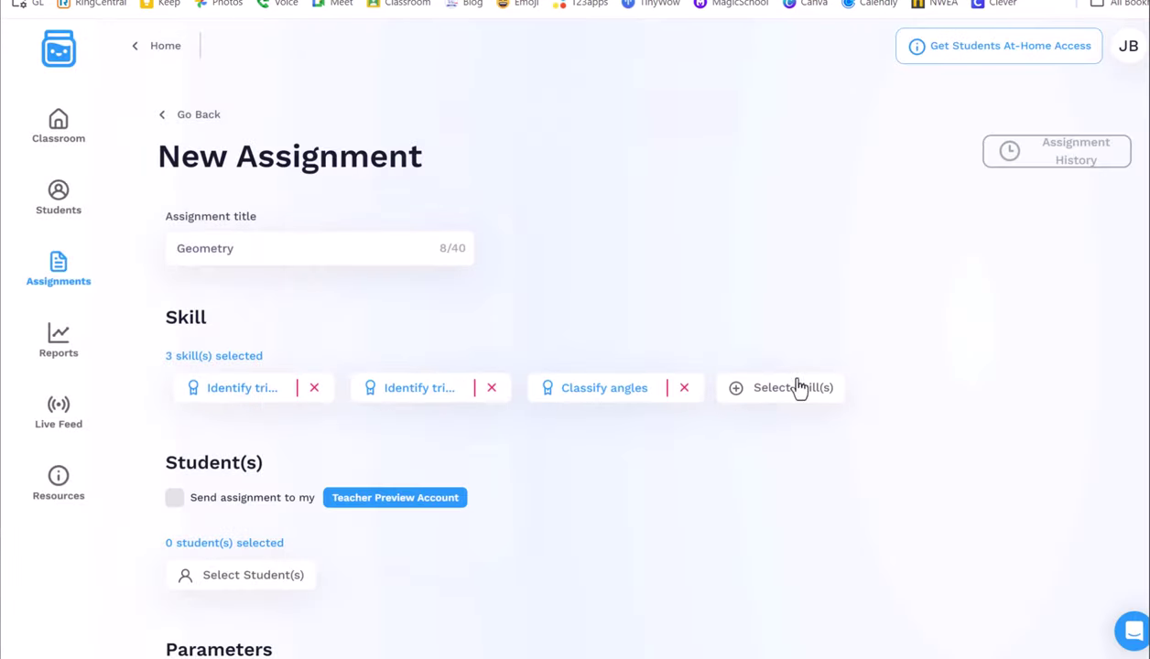
Also send the Geometry assignment to the Teacher Preview Account, with 0 students selected
scroll(619, 462, "down", 4)
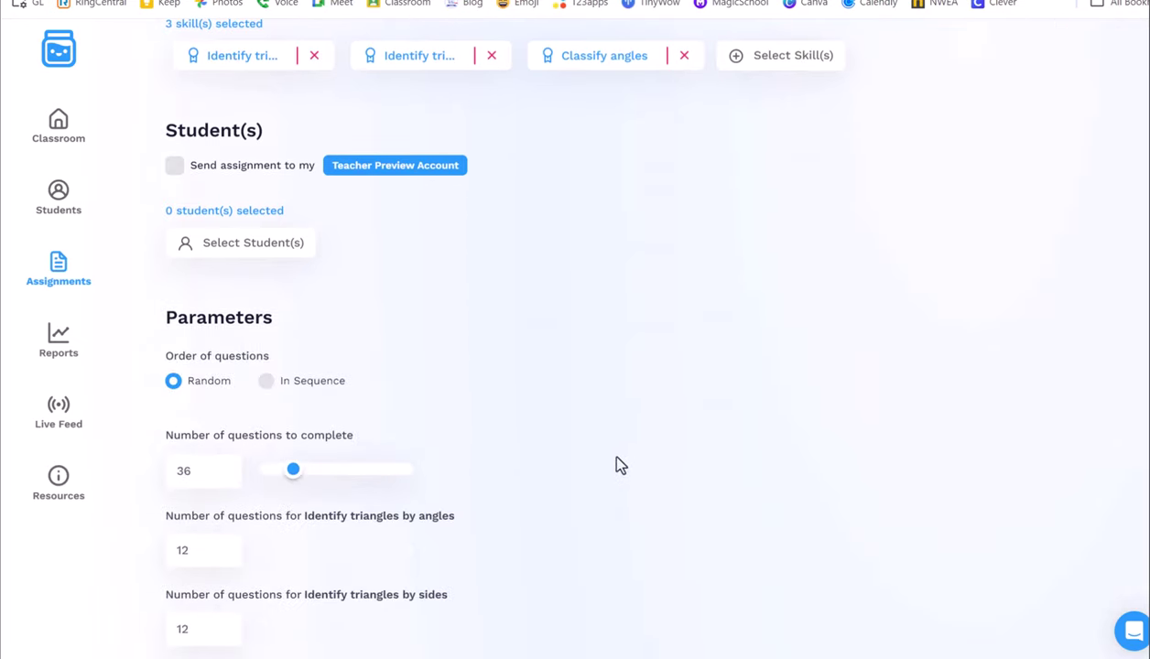
left_click(176, 167)
left_click_drag(154, 216, 354, 228)
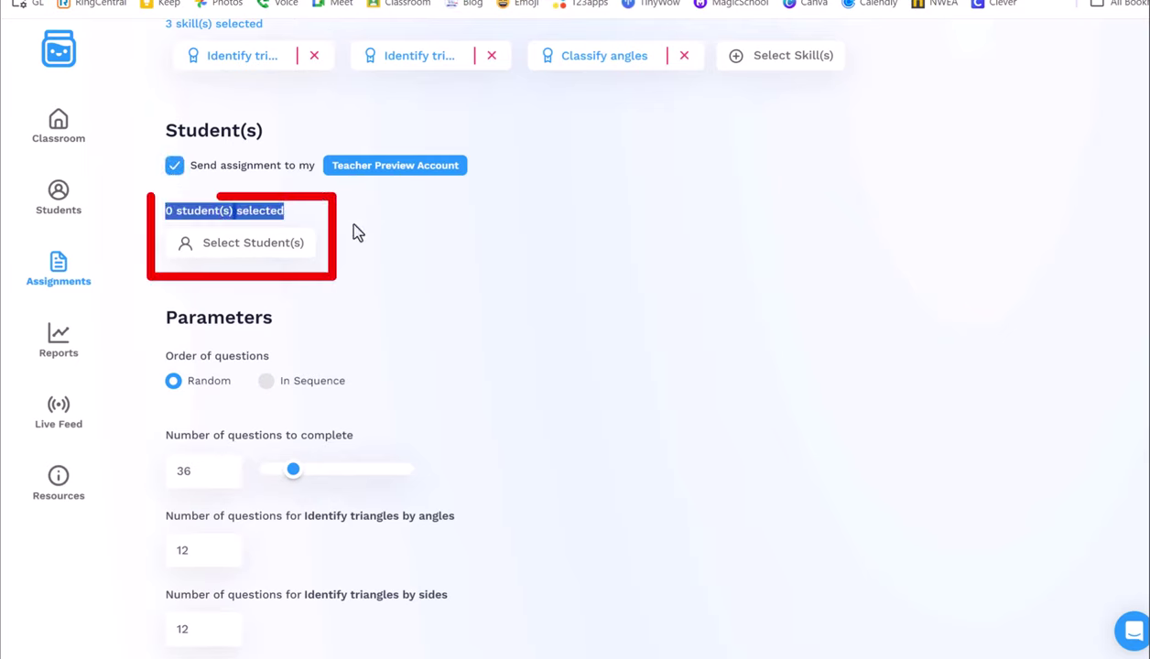
left_click(357, 230)
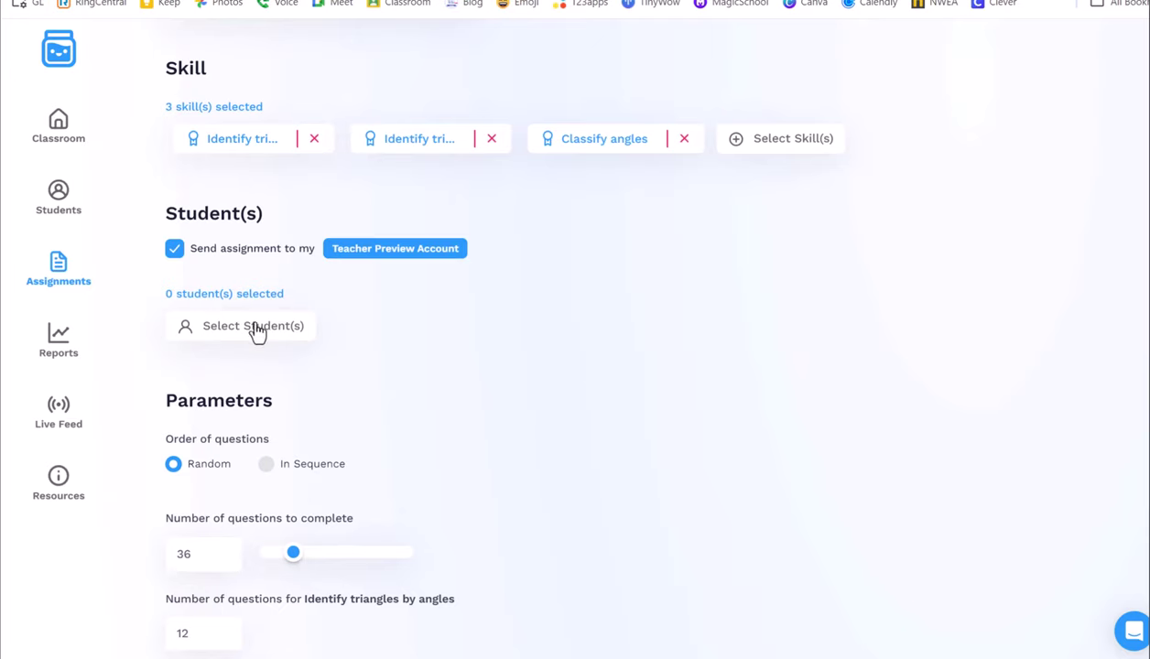
Check Test Student in the student picker and confirm it as an assignee
left_click(273, 328)
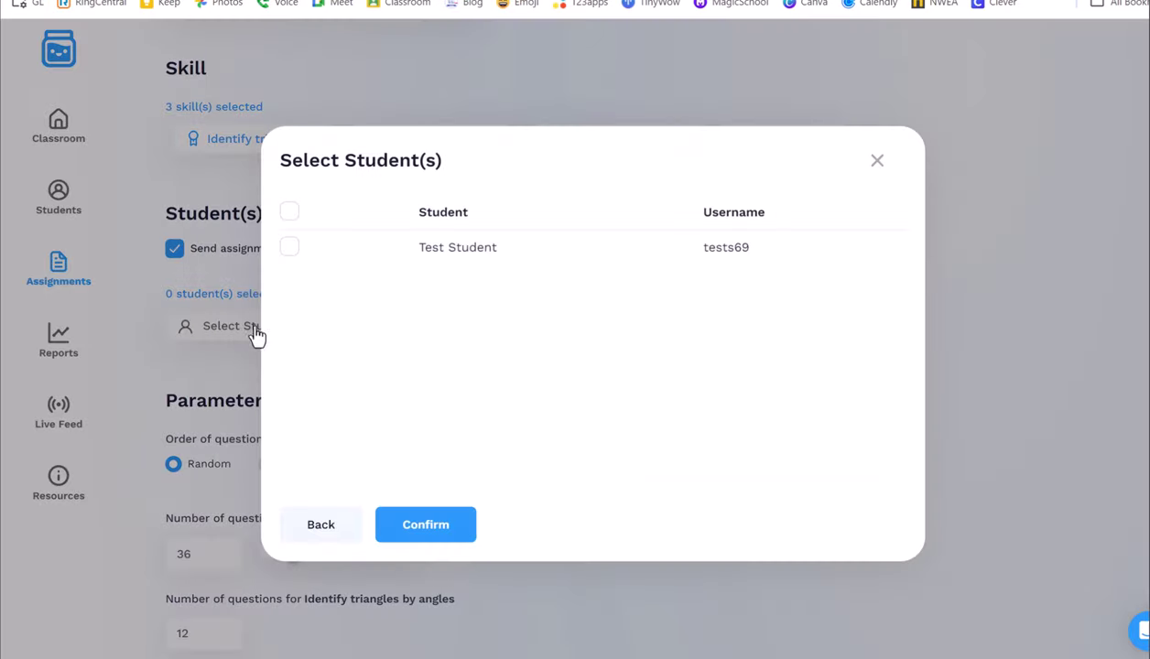
left_click(289, 214)
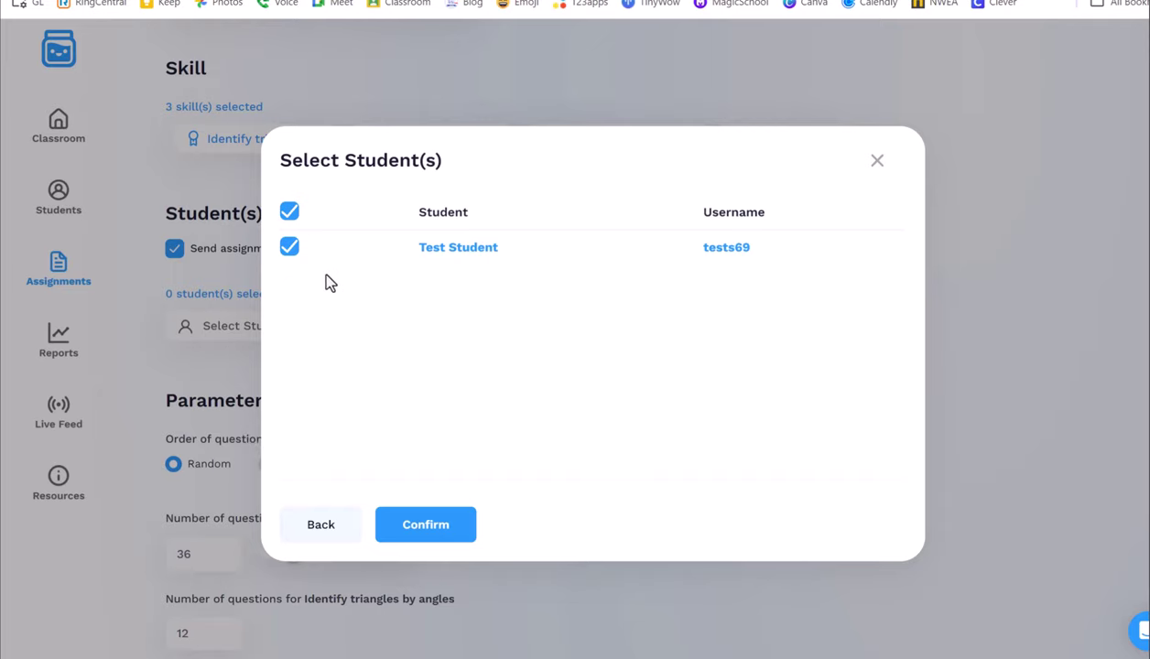
left_click(291, 247)
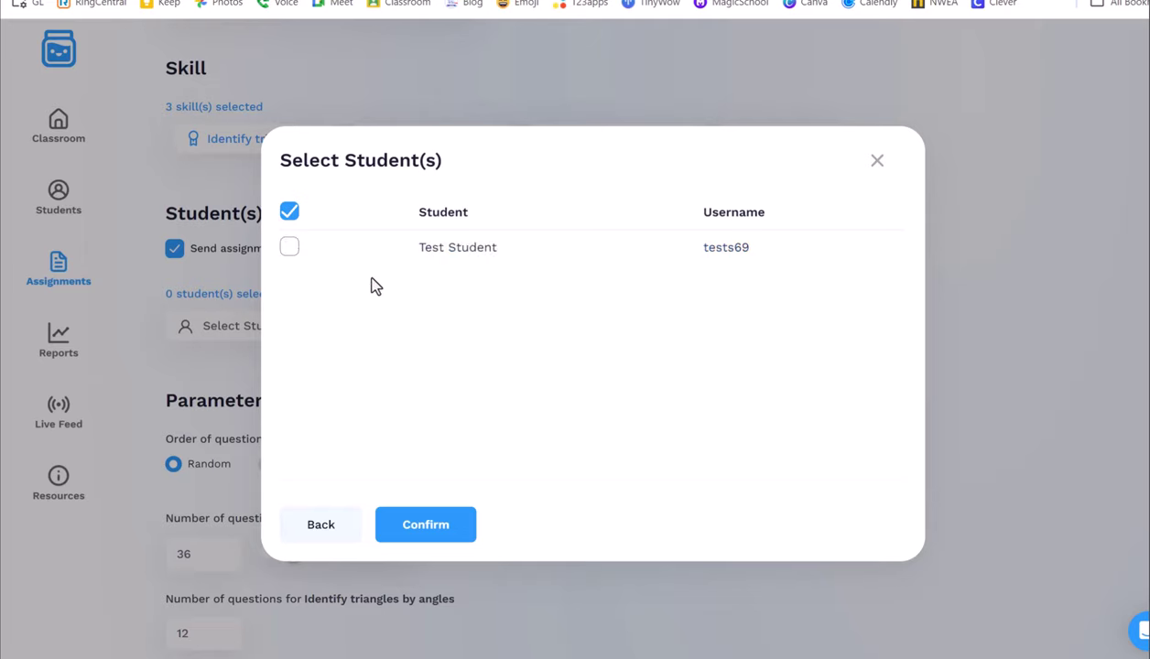
left_click(289, 248)
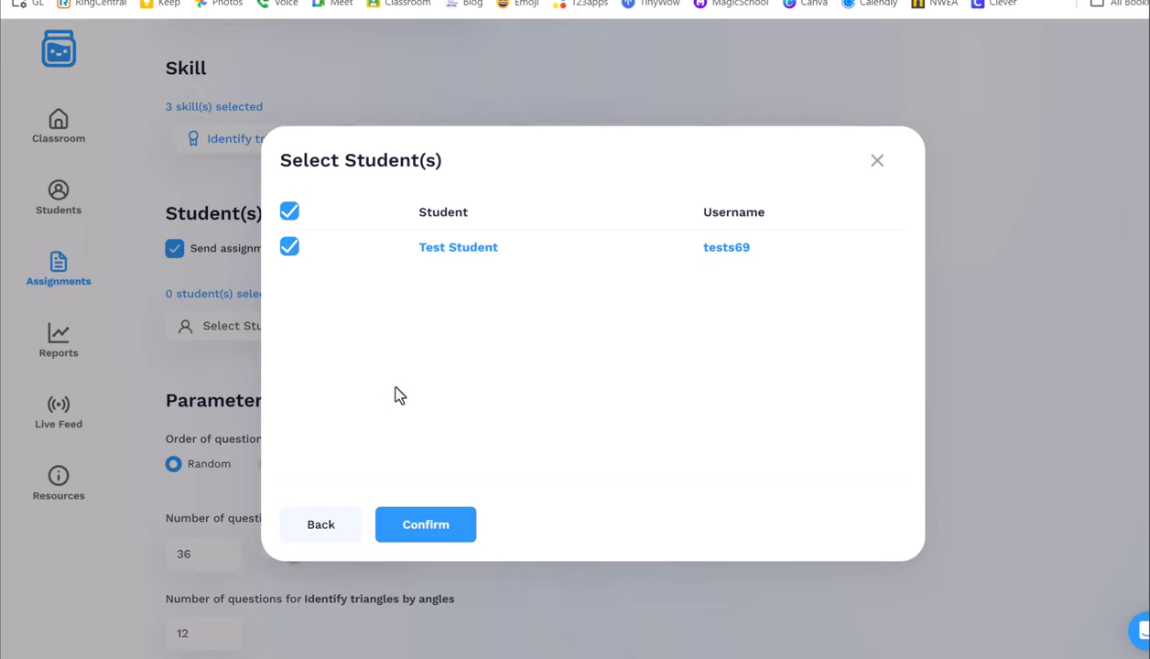
left_click(435, 525)
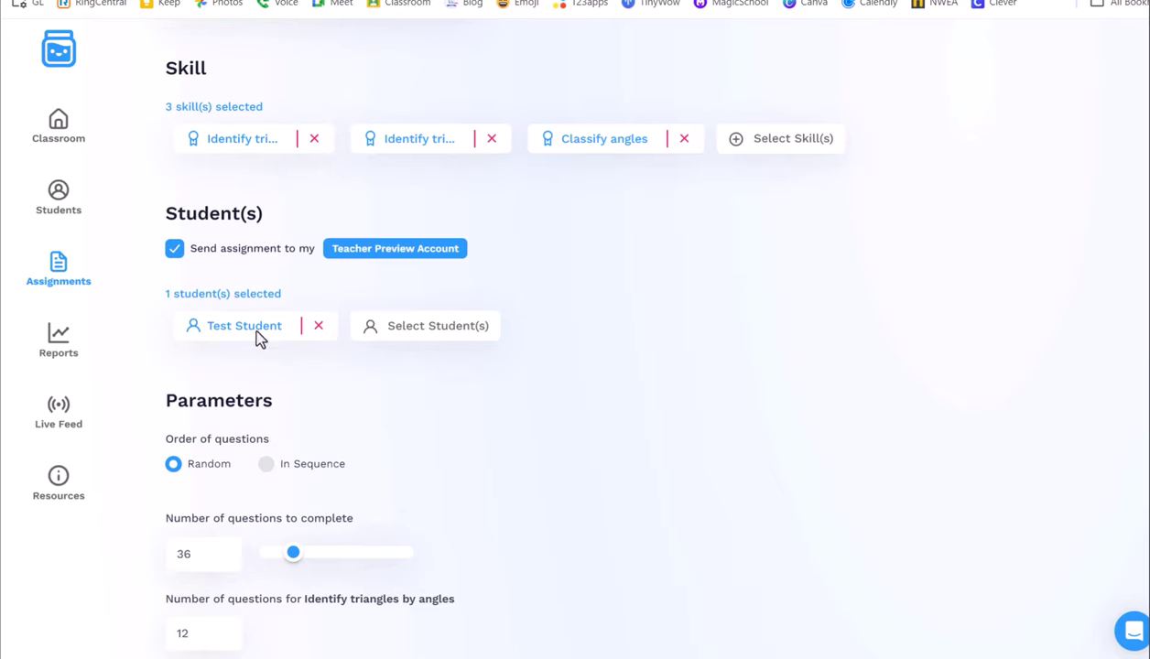
Review the question counts for Identify triangles by angles and by sides
scroll(424, 400, "down", 2)
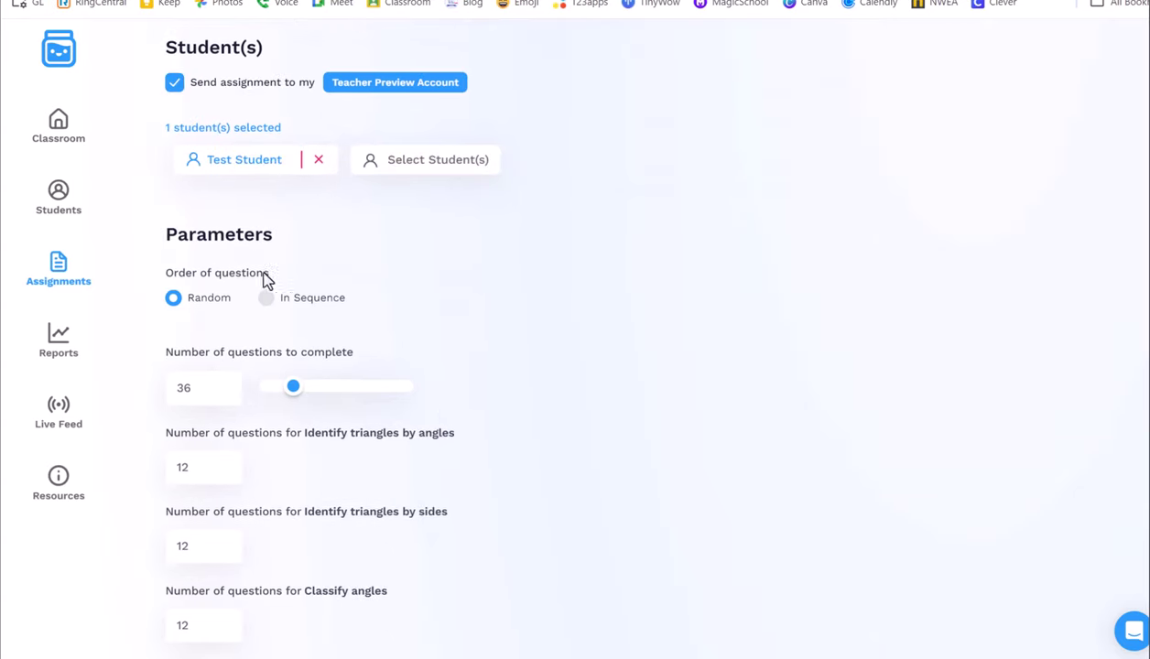
left_click_drag(164, 270, 249, 310)
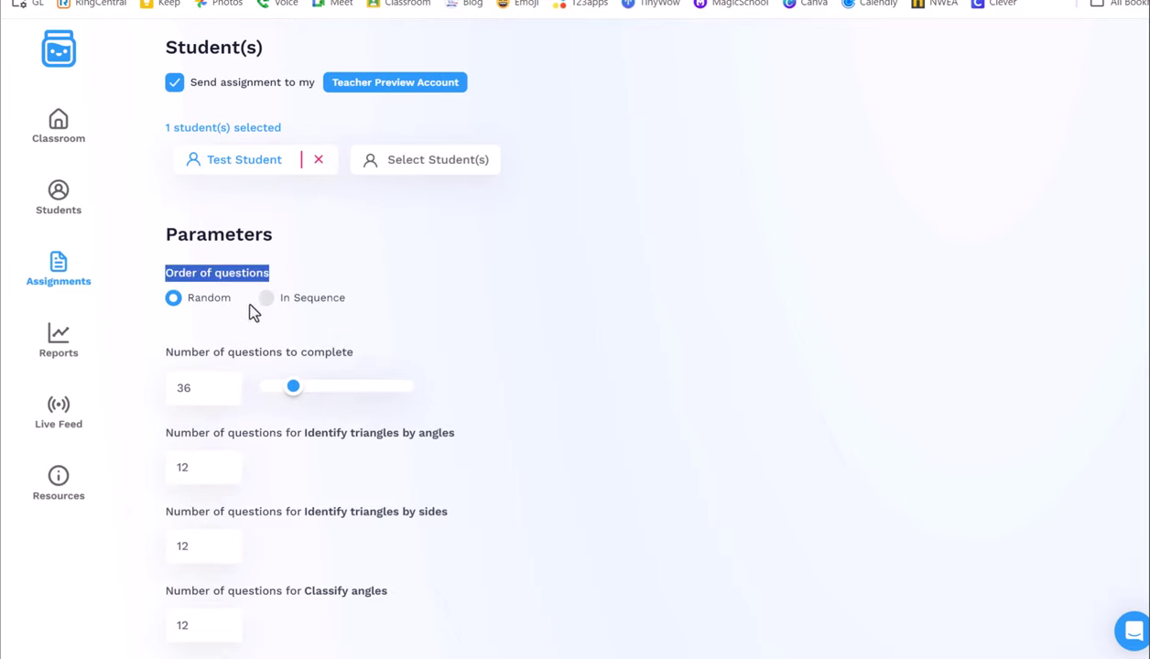
left_click(560, 316)
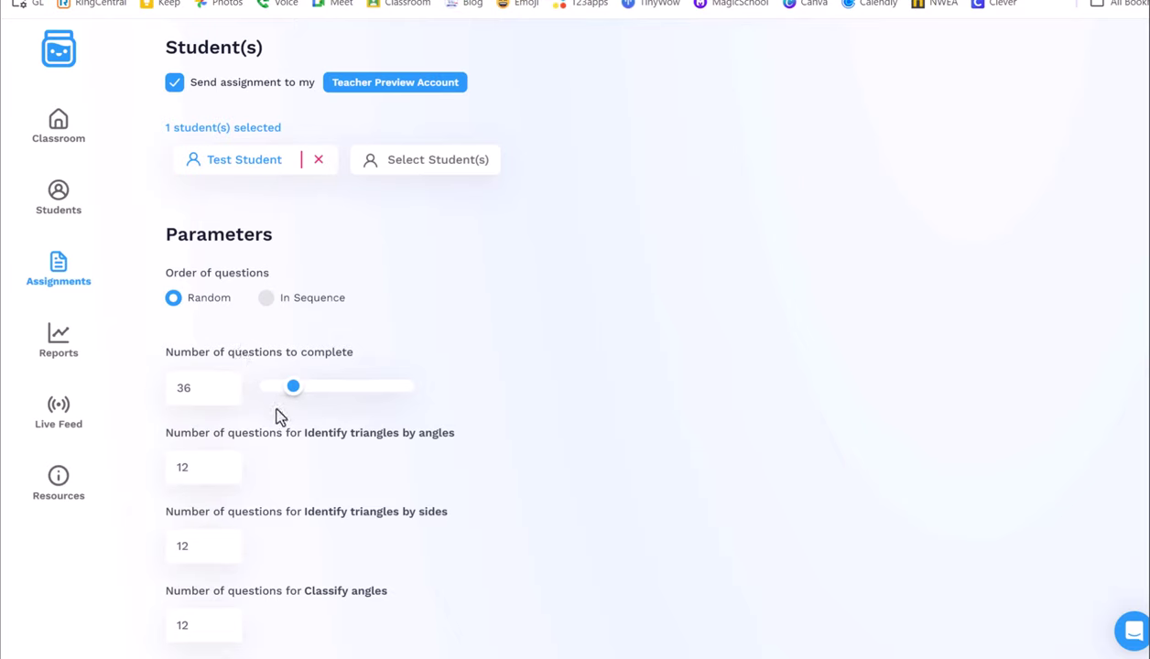
left_click_drag(194, 468, 174, 480)
left_click_drag(201, 547, 179, 545)
left_click_drag(189, 476, 174, 477)
left_click(446, 480)
Lower the total questions slider from 36 to 15, five per skill
scroll(491, 466, "down", 1)
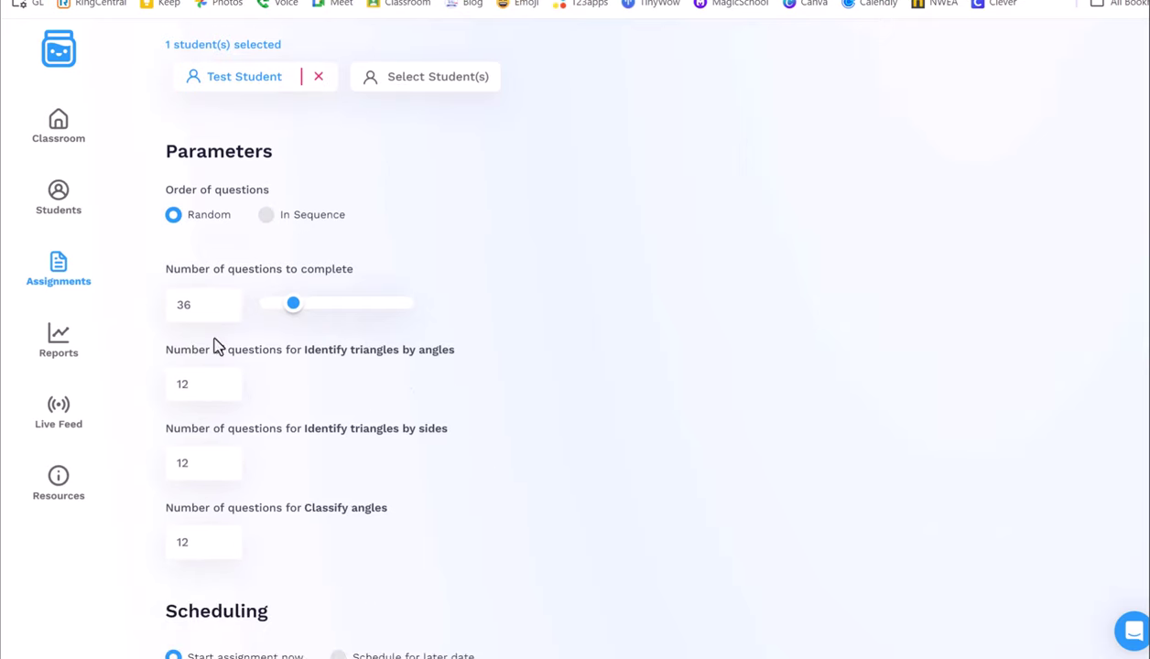
left_click_drag(291, 303, 277, 303)
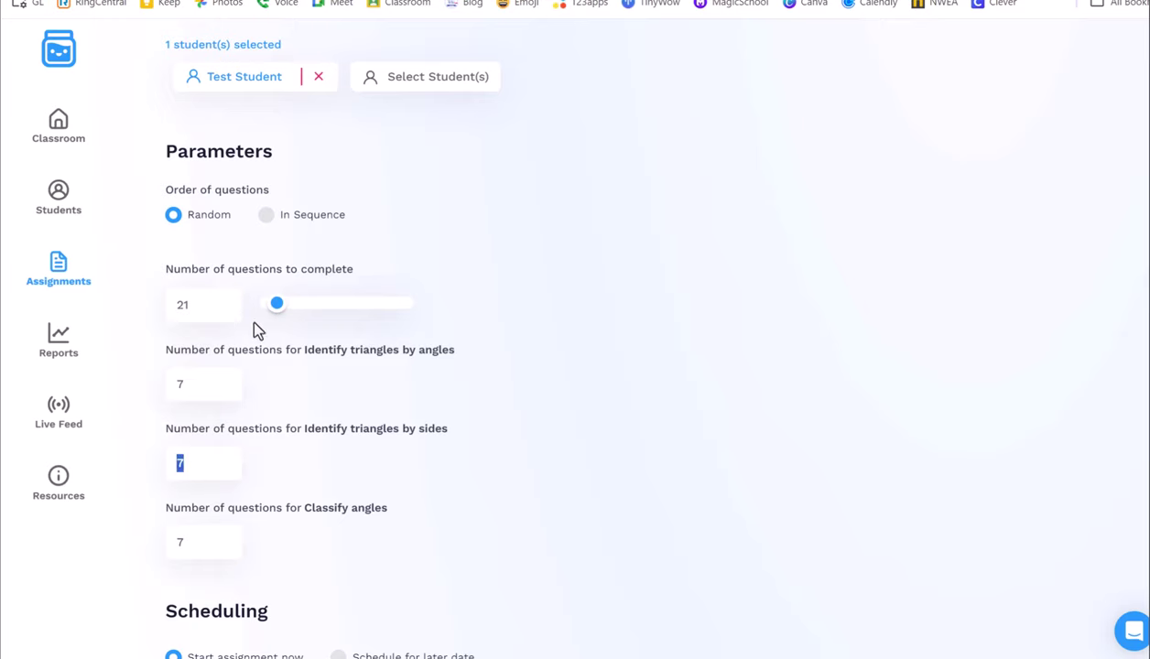
left_click_drag(276, 304, 271, 309)
left_click(295, 378)
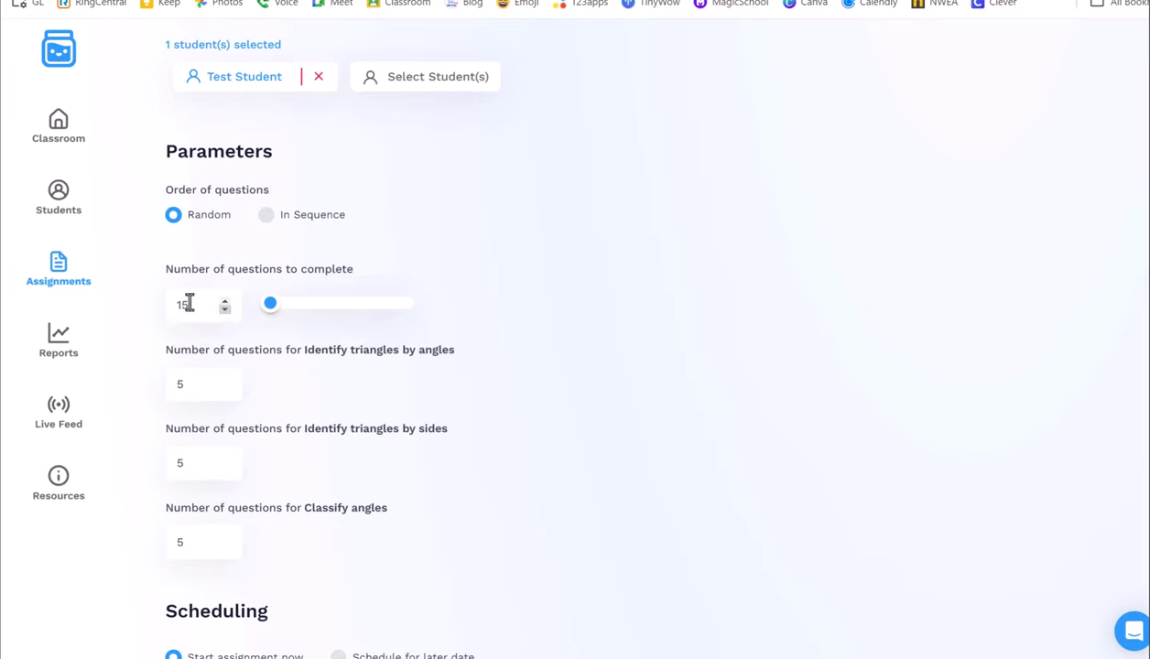
Verify each skill, including Classify angles, shows 5 questions and the total reads 15
double_click(179, 384)
double_click(179, 463)
left_click(180, 543)
double_click(181, 544)
left_click(228, 308)
scroll(383, 499, "down", 3)
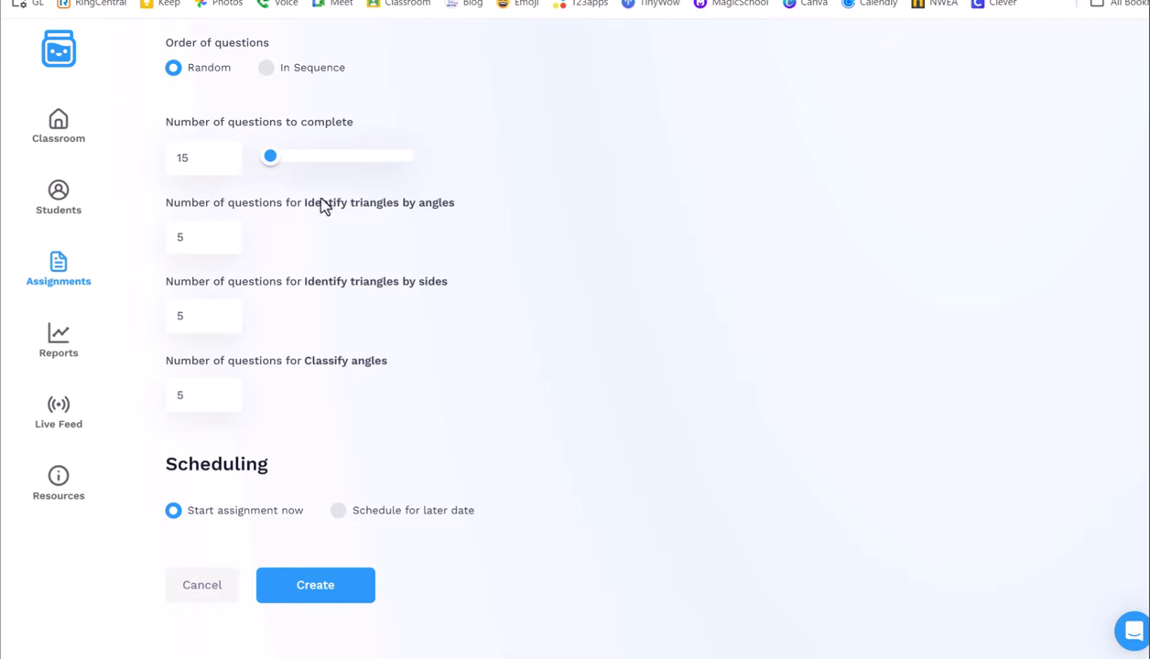
left_click_drag(189, 160, 167, 174)
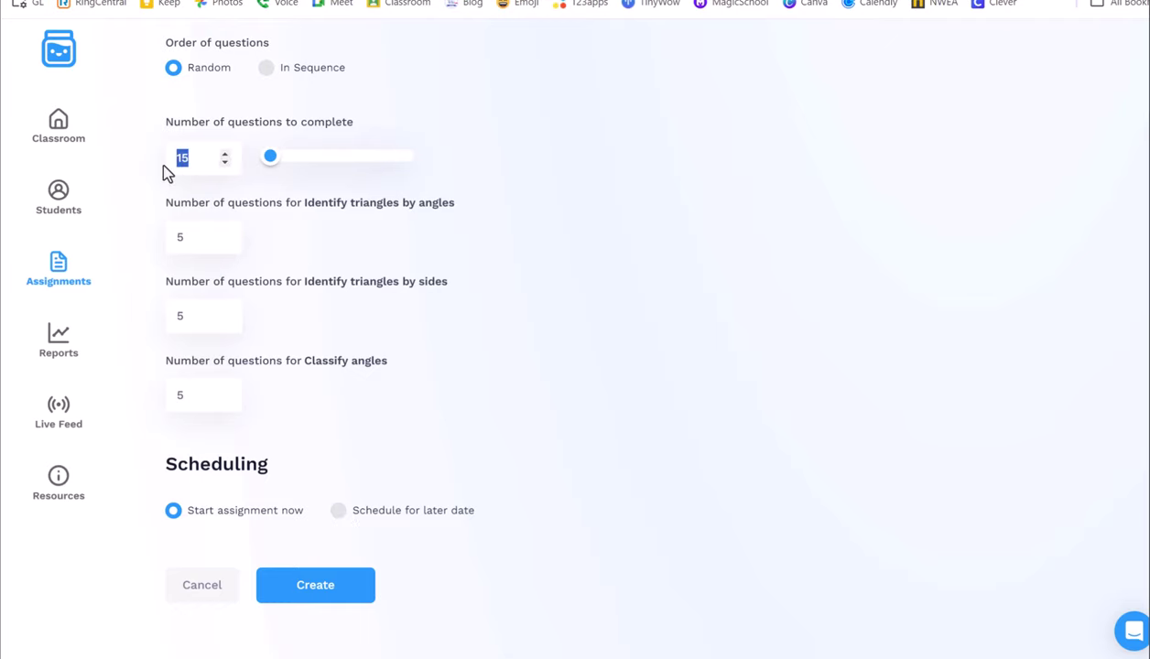
left_click(540, 377)
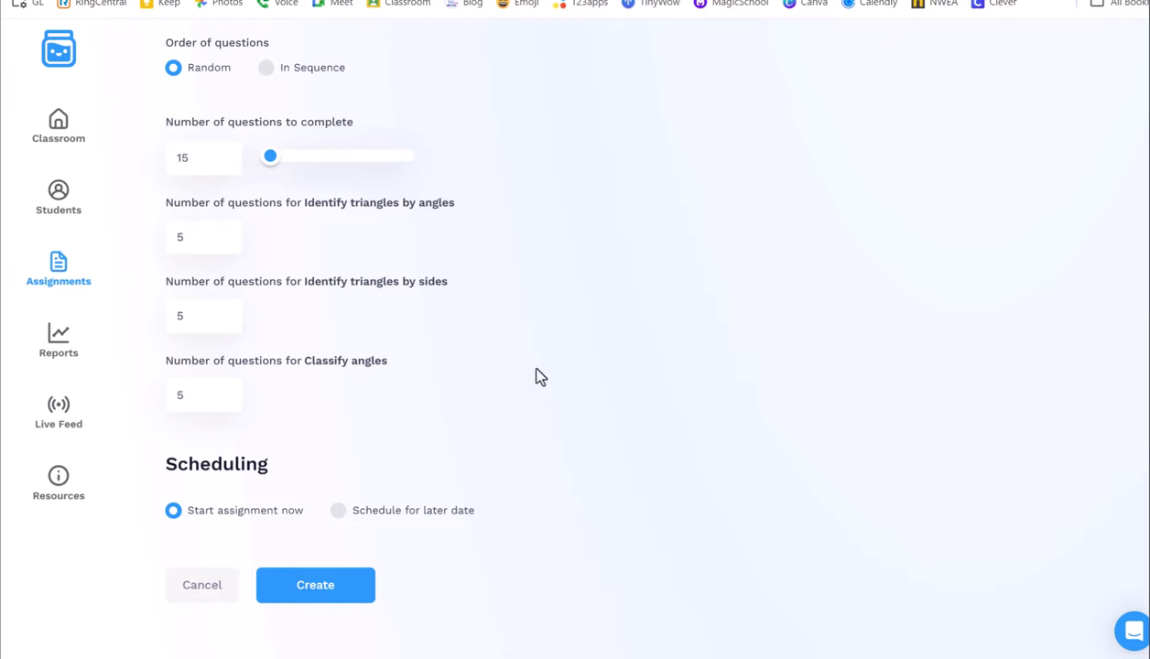
Create the Geometry assignment and dismiss the Assignment Created confirmation
left_click(315, 593)
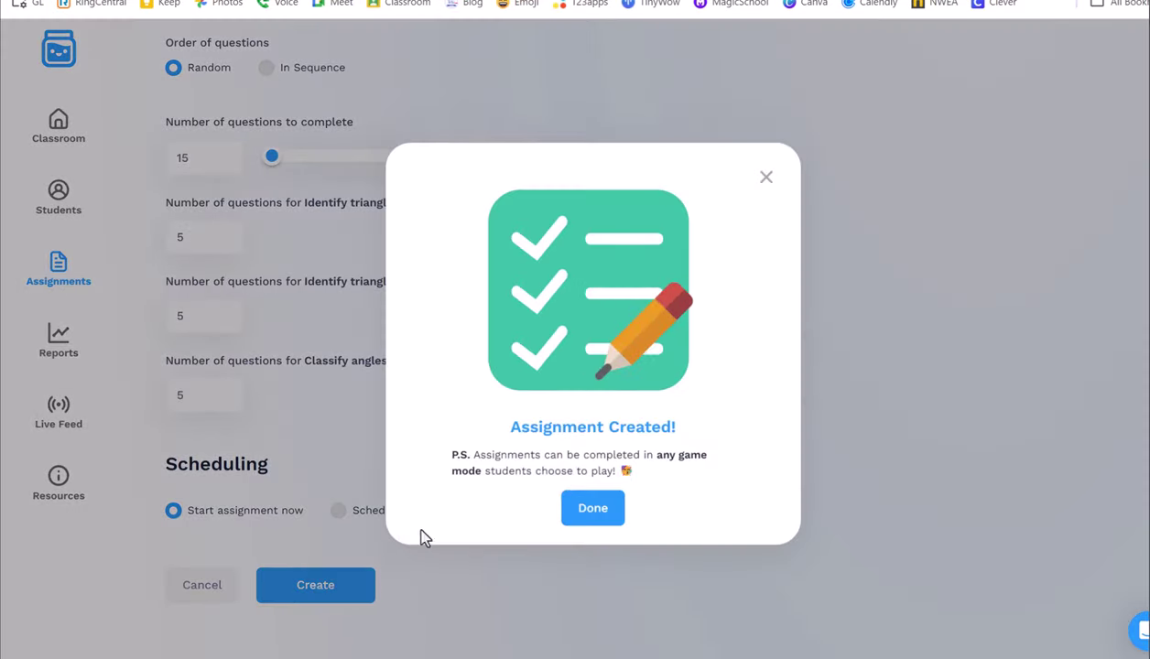
left_click(589, 520)
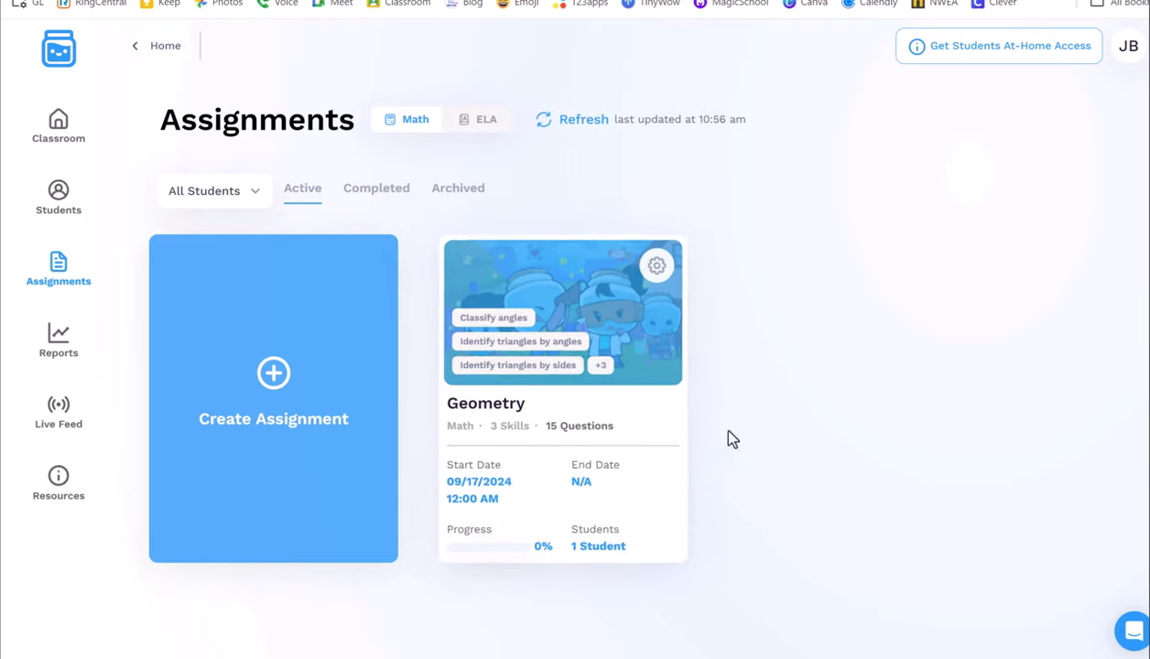
Open the Geometry assignment's progress and check the preview account's 0/0 per-skill results
left_click(636, 332)
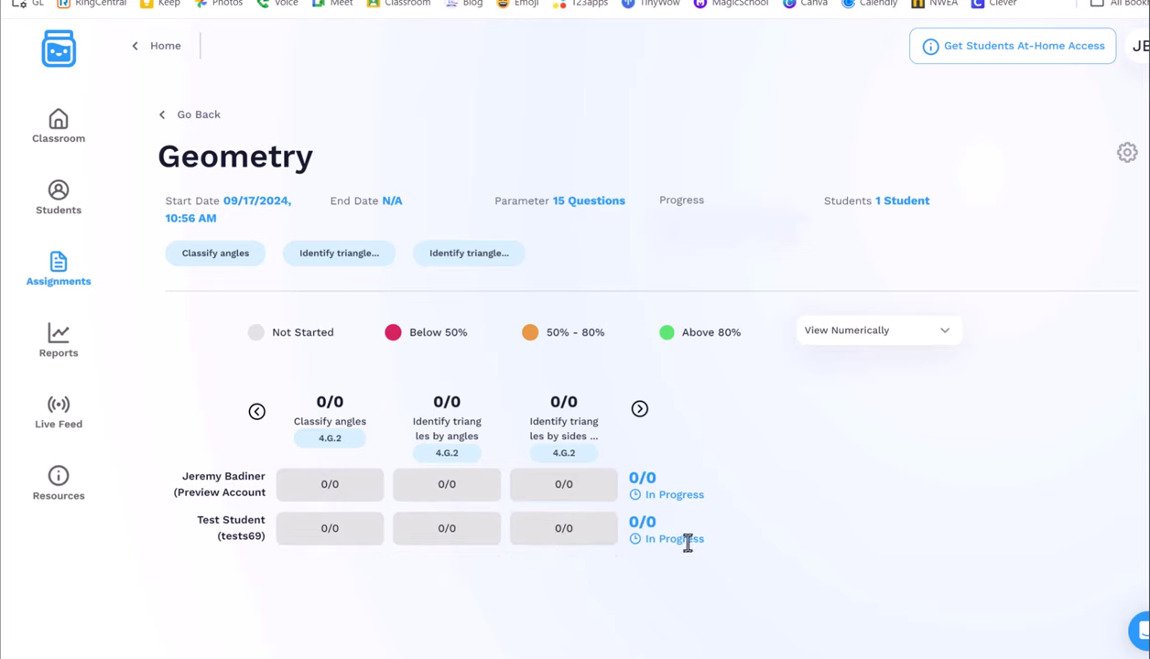
left_click(224, 483)
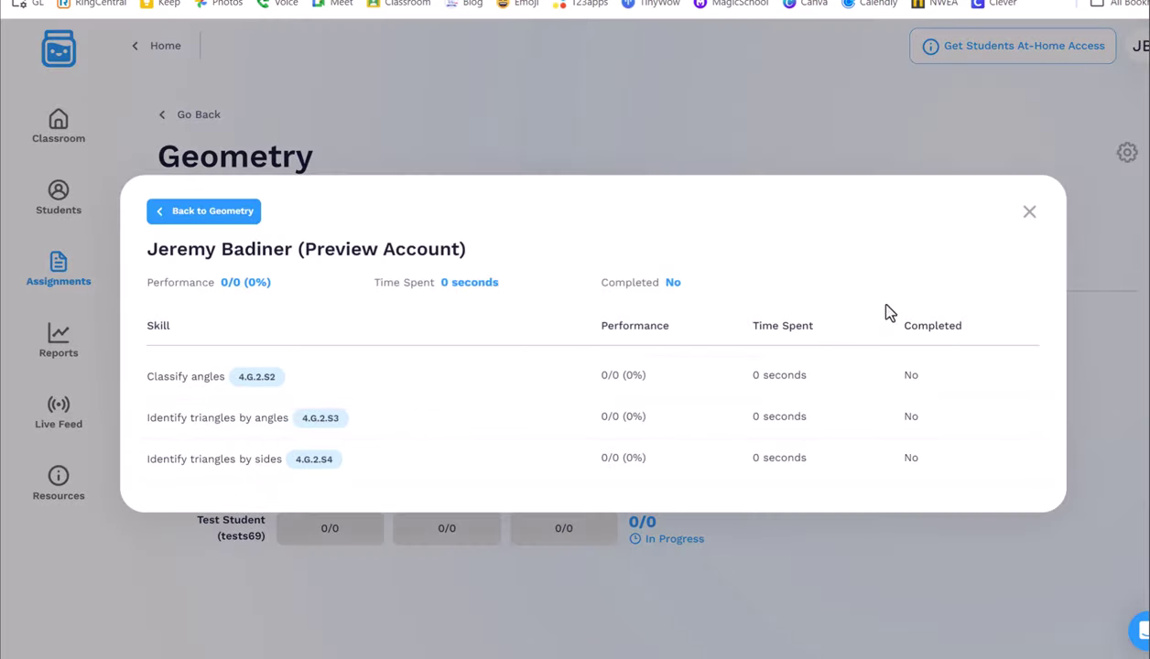
left_click(1027, 214)
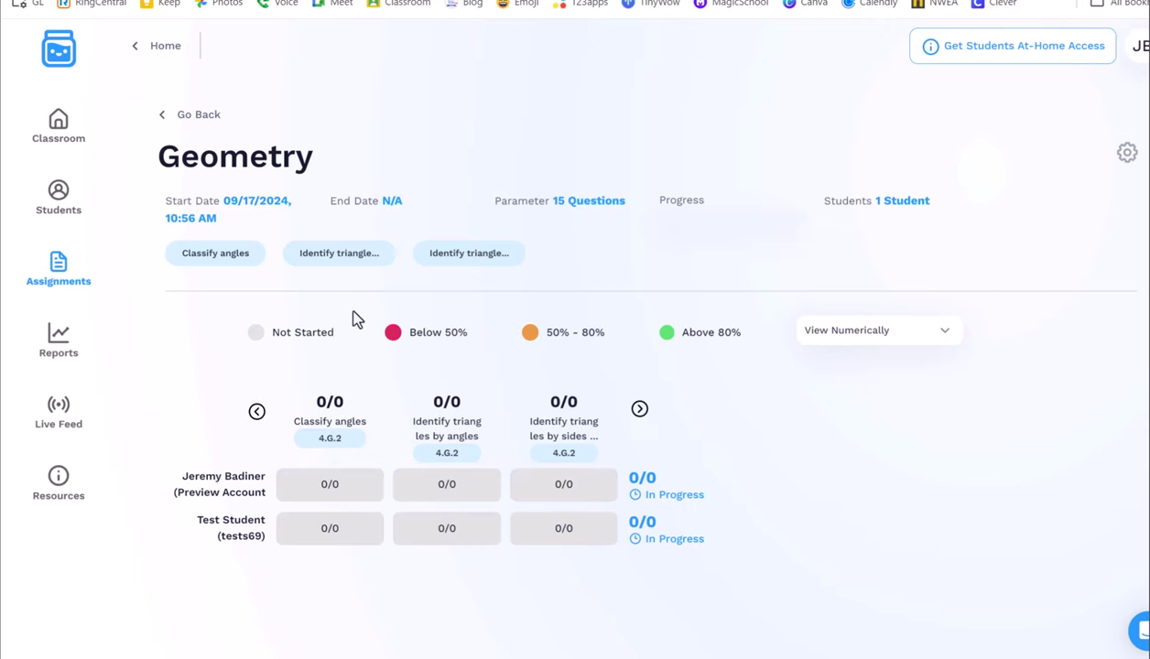
Open Reports and view the Teacher Preview Account's placement: 00 of 161 skills mastered
left_click(53, 354)
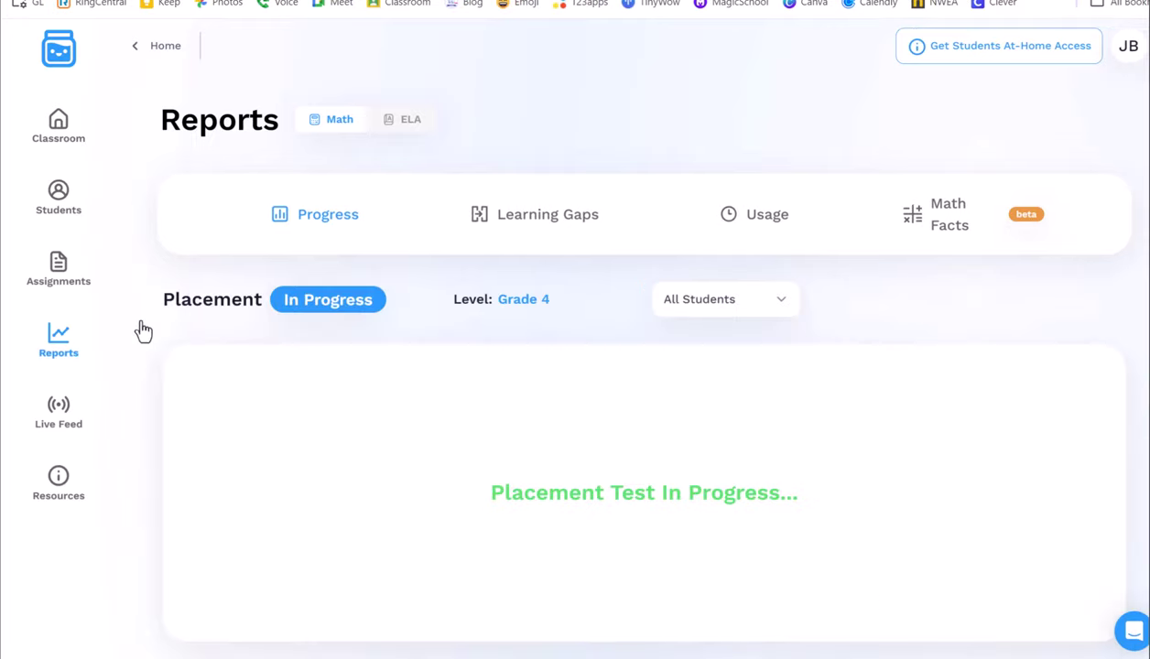
scroll(804, 534, "down", 3)
scroll(802, 499, "up", 2)
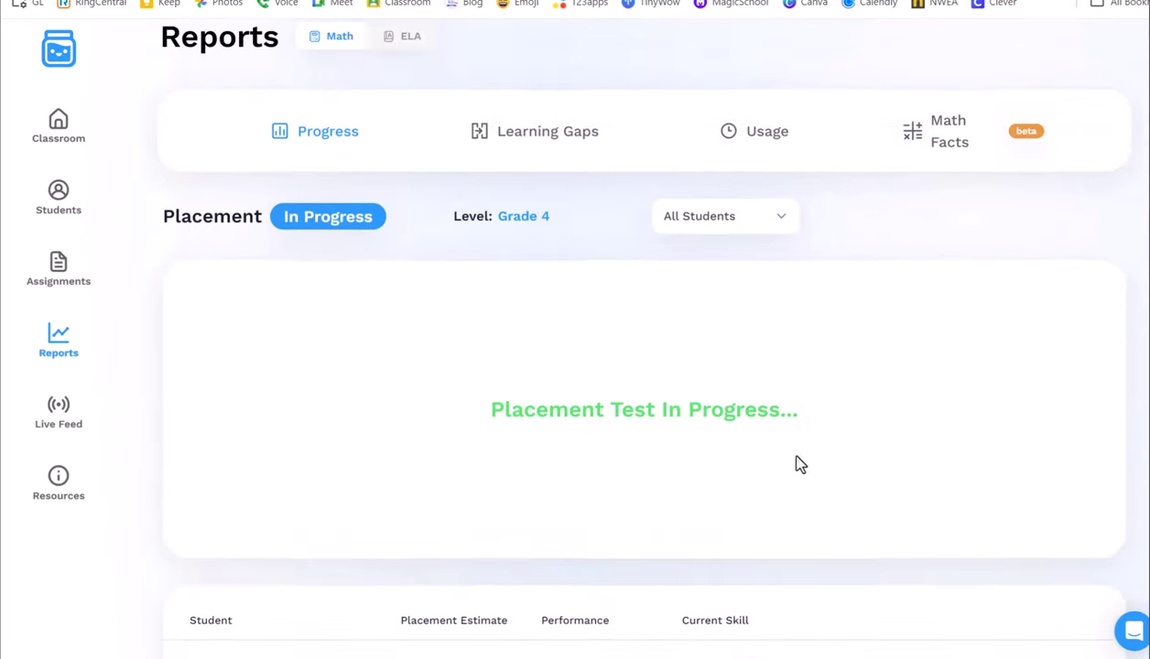
scroll(778, 458, "down", 3)
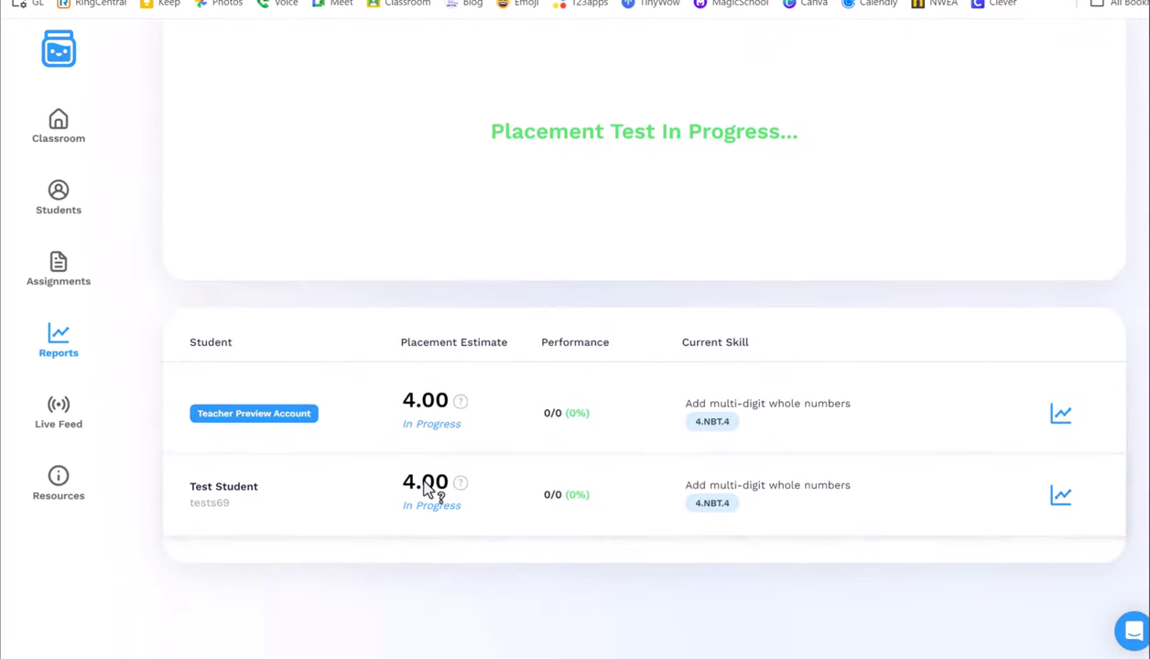
left_click(243, 419)
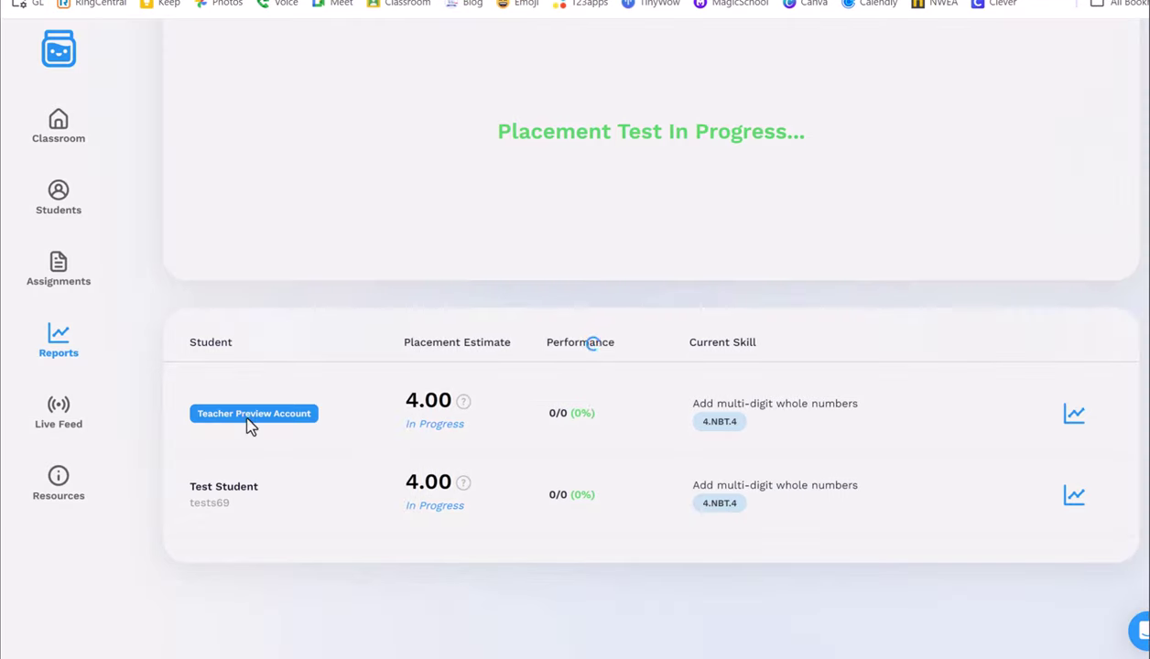
scroll(595, 311, "down", 1)
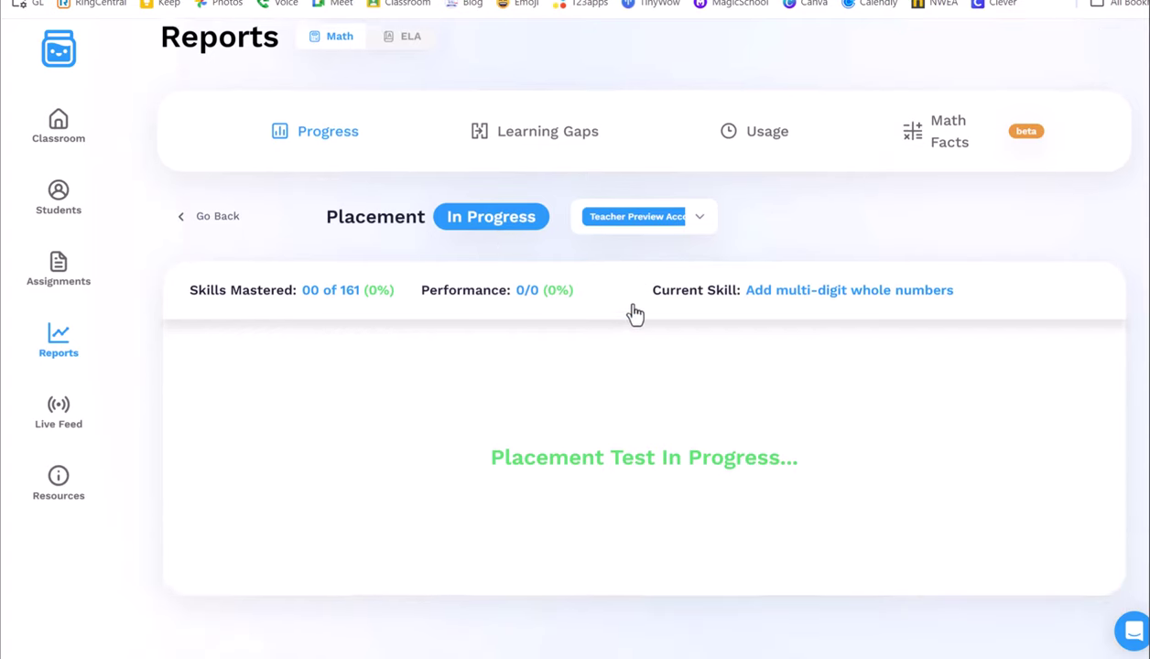
left_click_drag(230, 279, 1037, 274)
left_click(1025, 229)
scroll(641, 373, "up", 1)
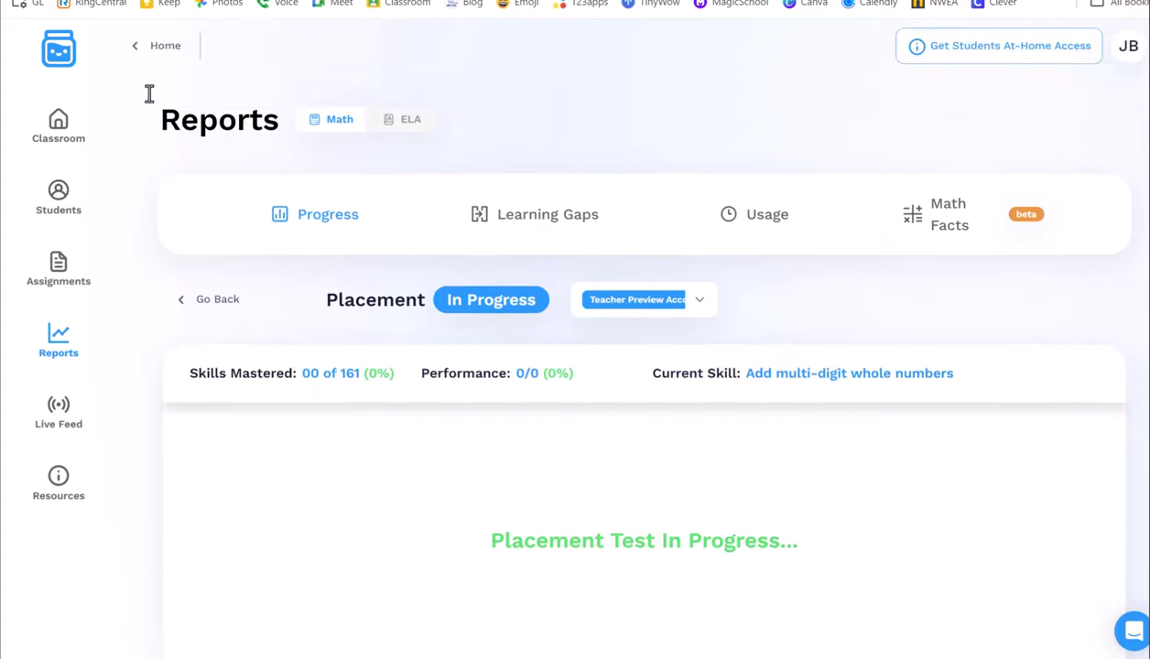
Open the Demo classroom's Geometry assignment and preview each skill's sample question, including Classify angles
left_click(139, 47)
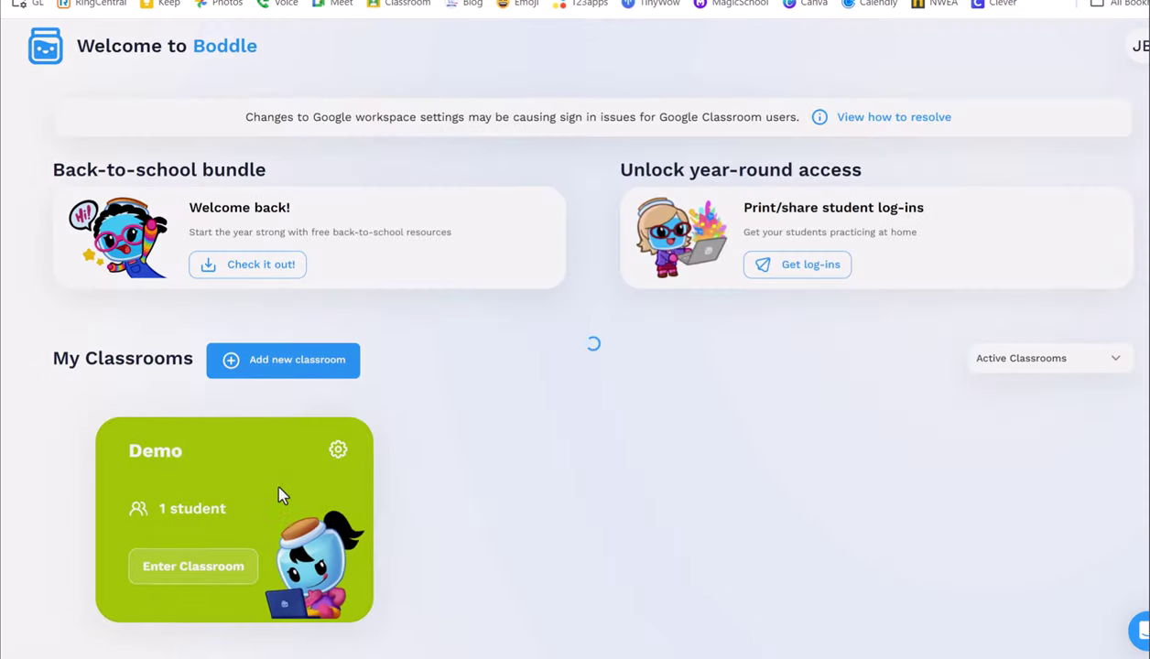
left_click(282, 482)
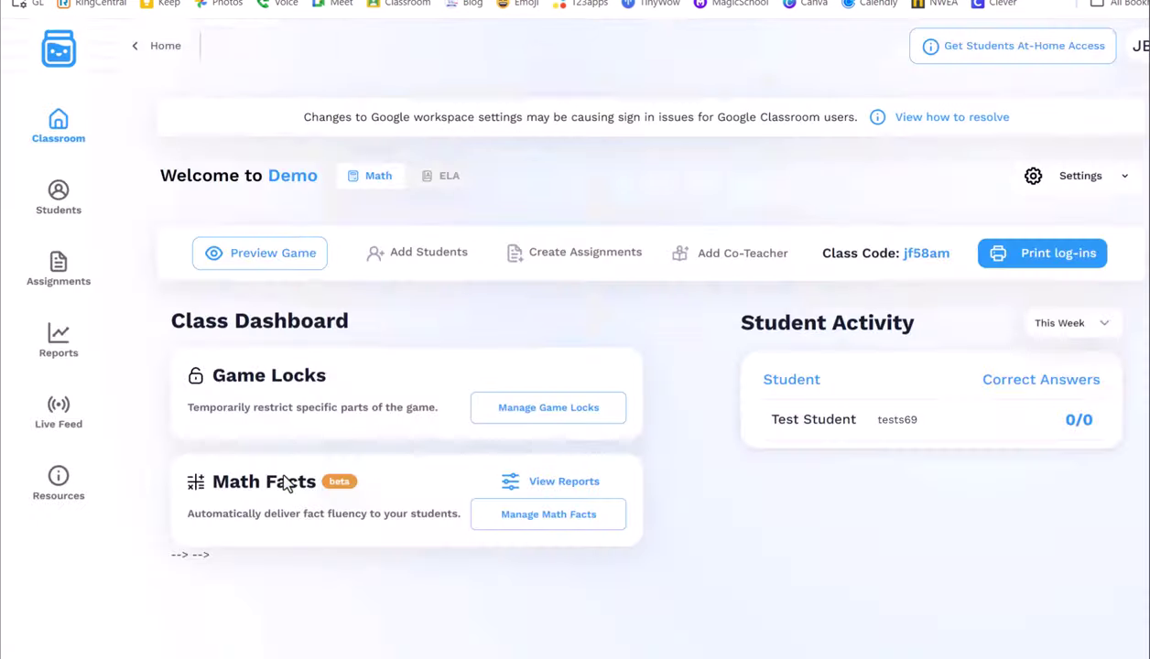
left_click(45, 266)
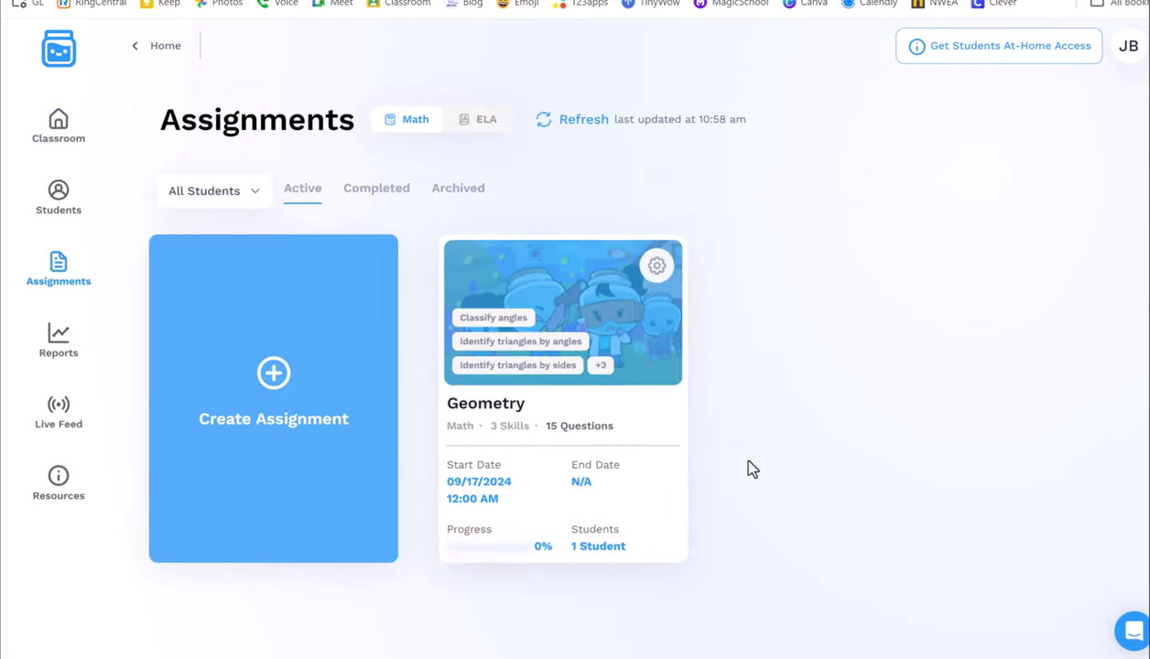
left_click(615, 317)
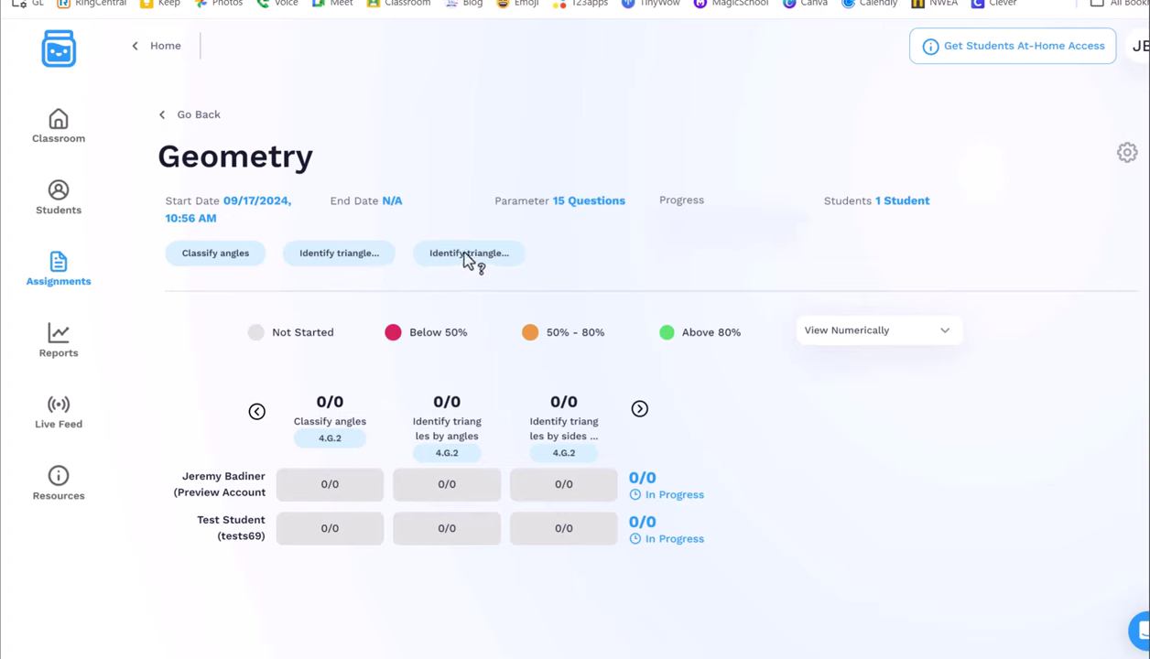
mouse_move(369, 257)
mouse_move(224, 254)
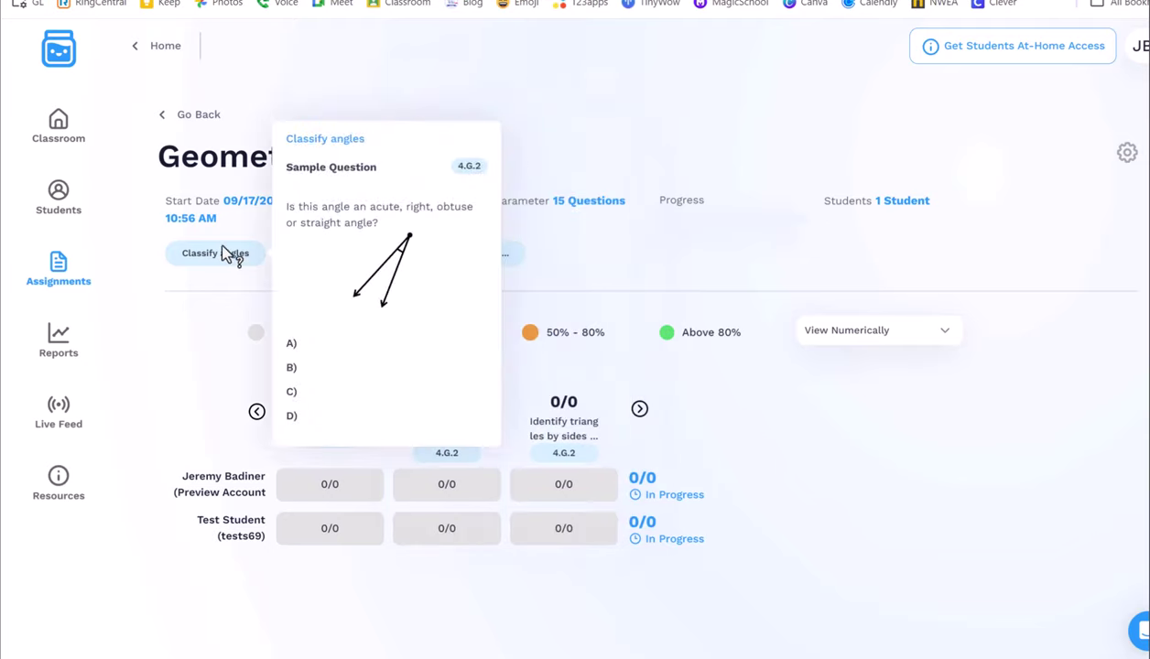
mouse_move(476, 260)
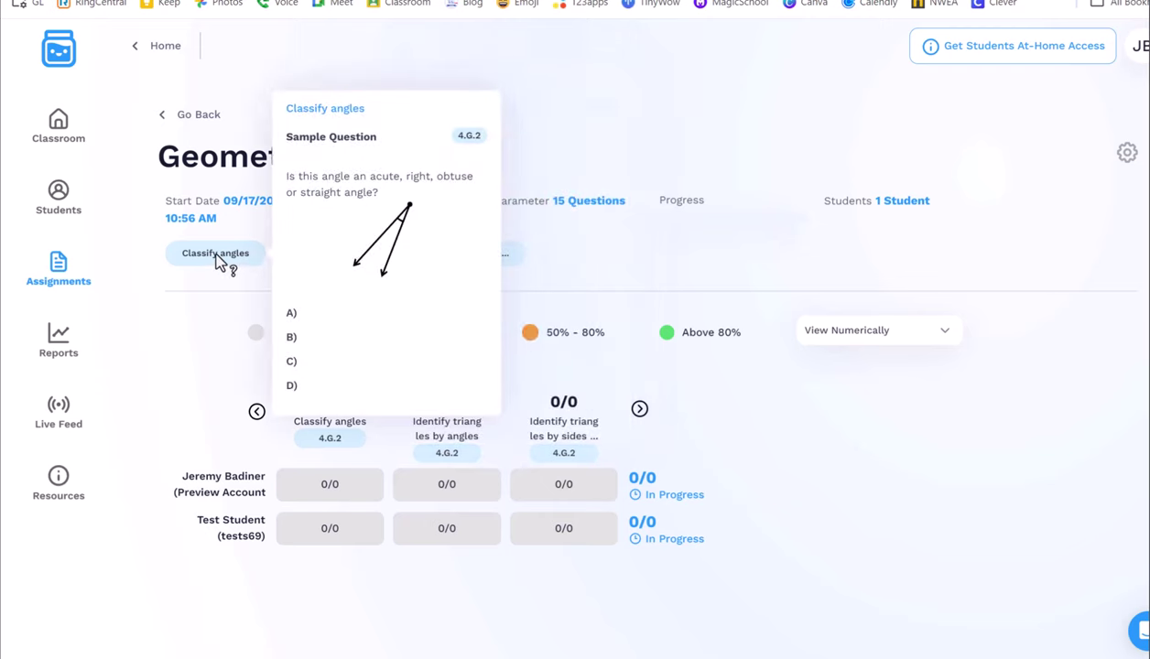
Return to the Demo class dashboard and generate the students' printable log-in cards
left_click(58, 132)
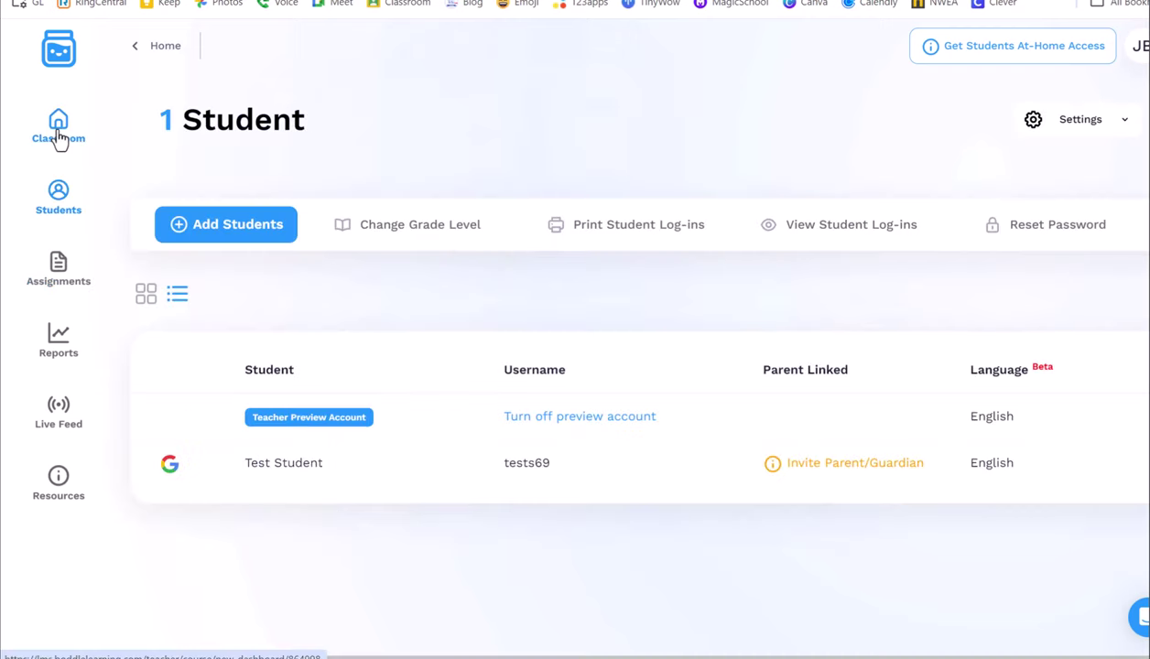
left_click(58, 135)
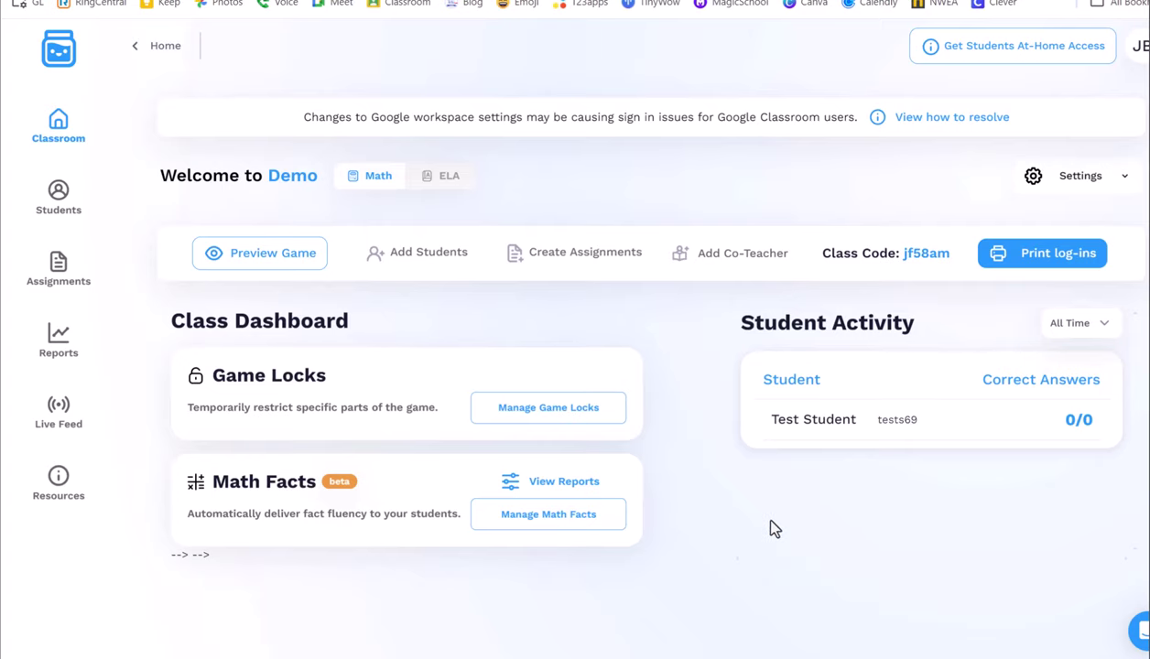
left_click(1060, 261)
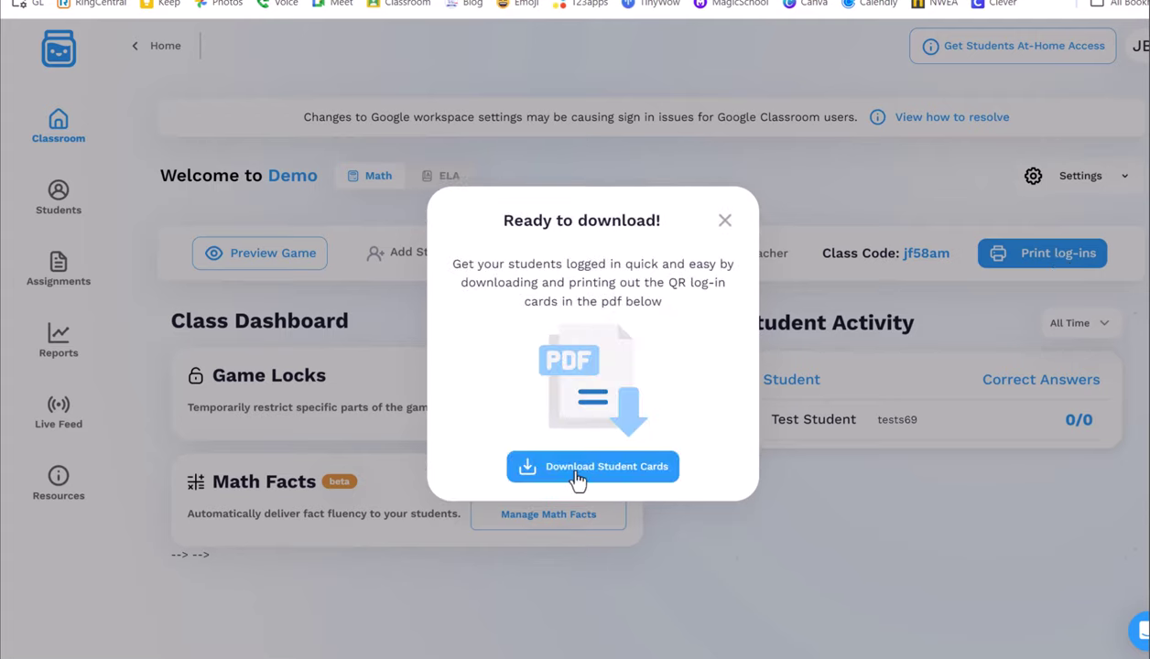
Download the student log-in cards PDF and view the student's QR card on page 2
left_click(579, 471)
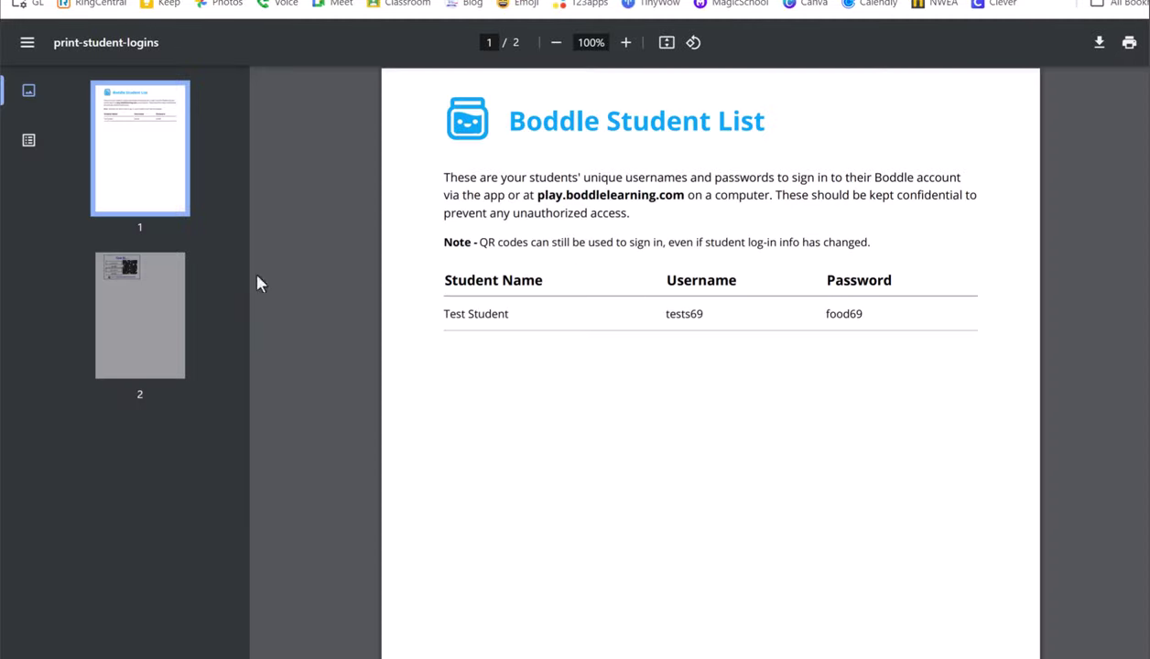
left_click(147, 316)
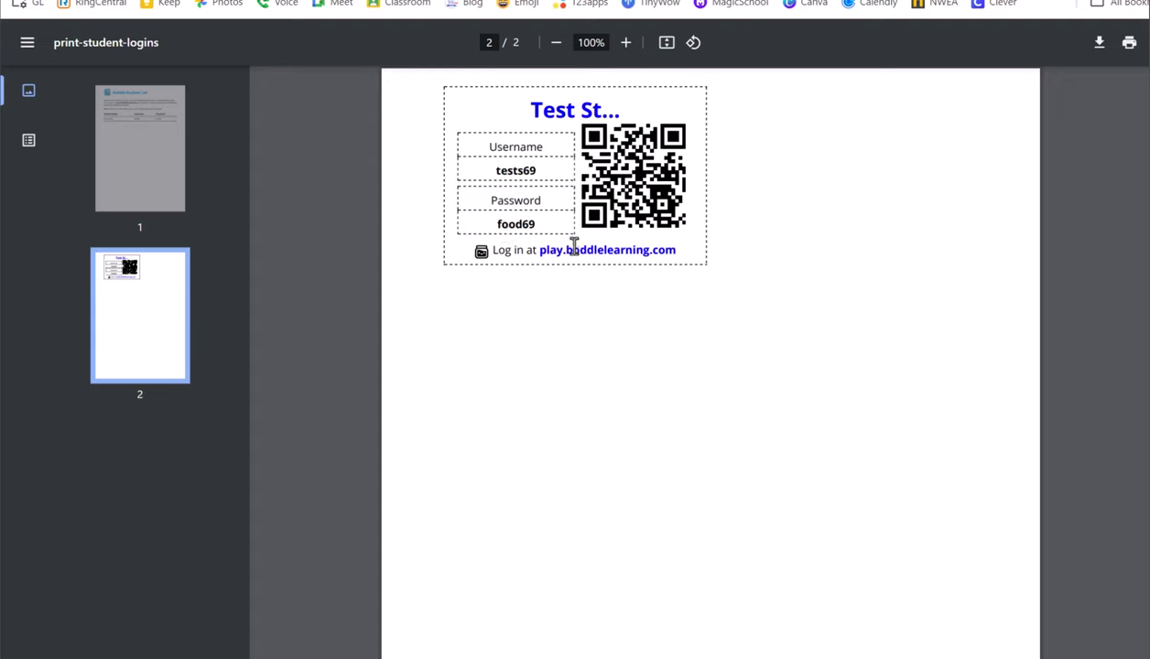
left_click_drag(495, 170, 540, 169)
left_click(554, 256)
Open play.boddlelearning.com in a new browser tab
key("ctrl+t")
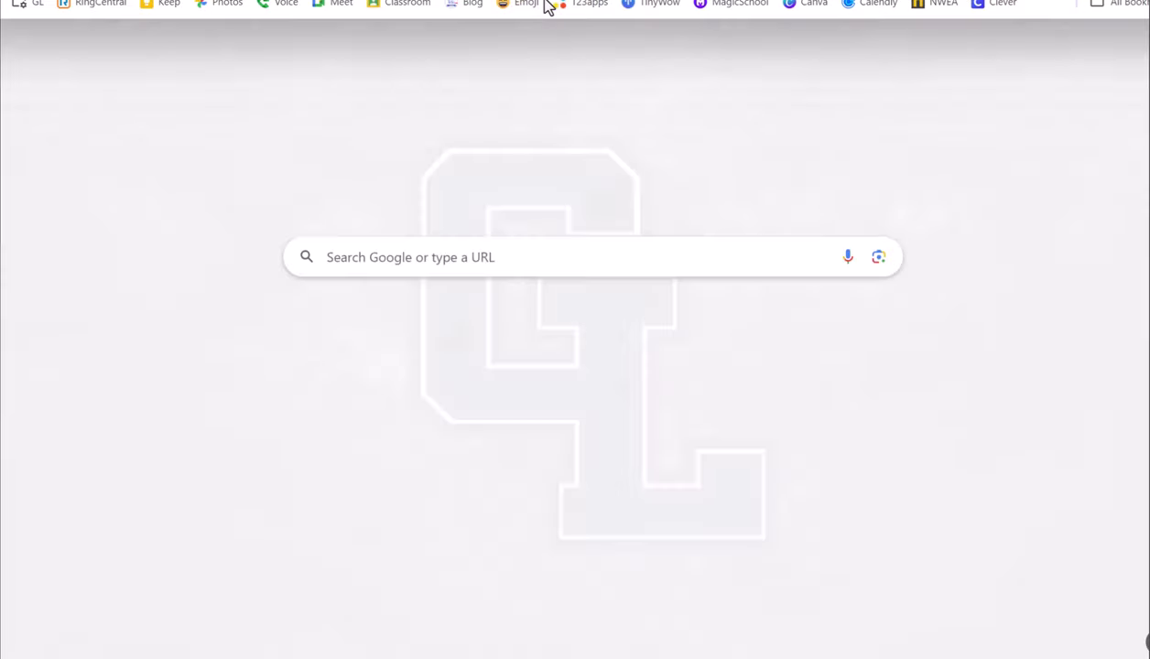
type("play")
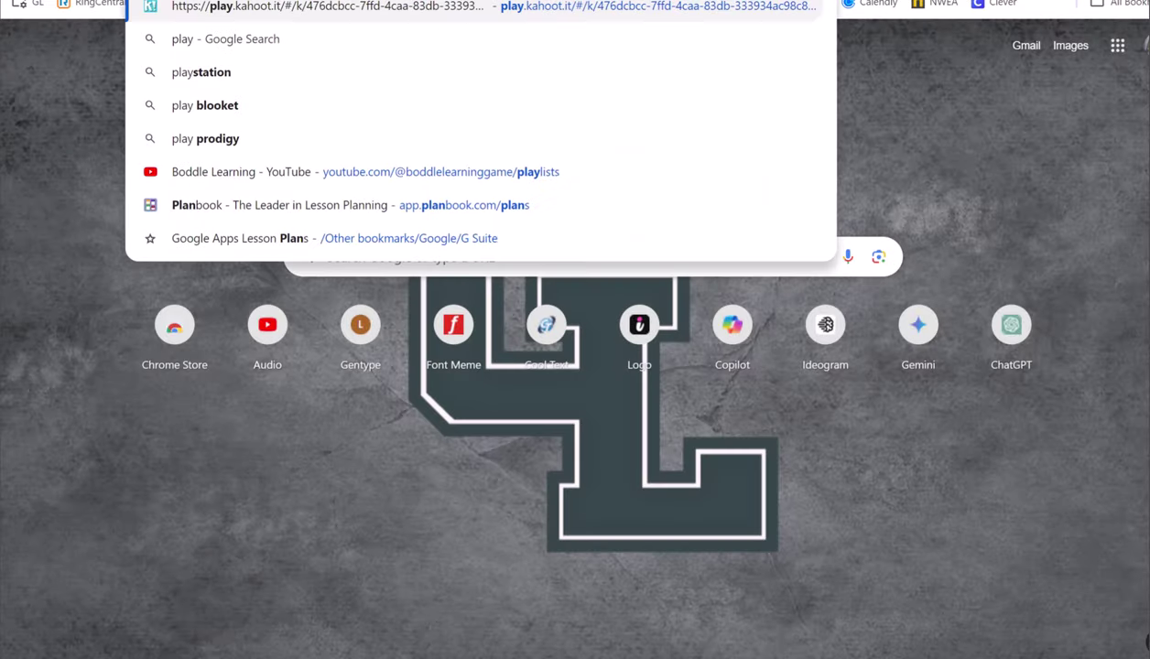
type(".bod")
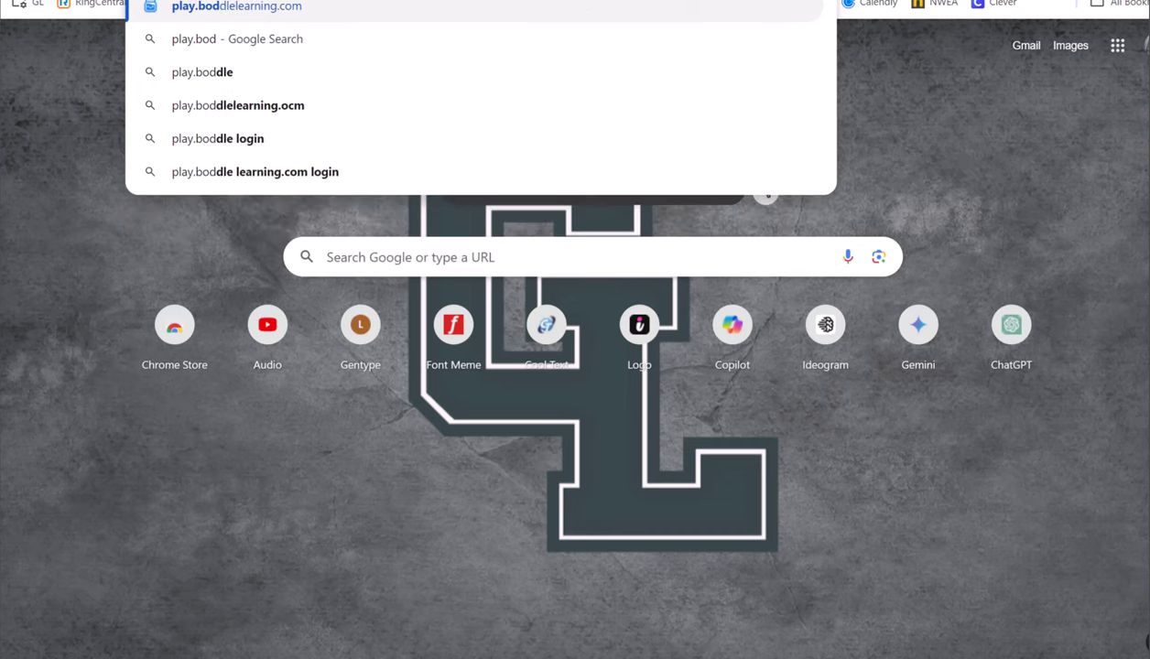
type("dlelearning.co")
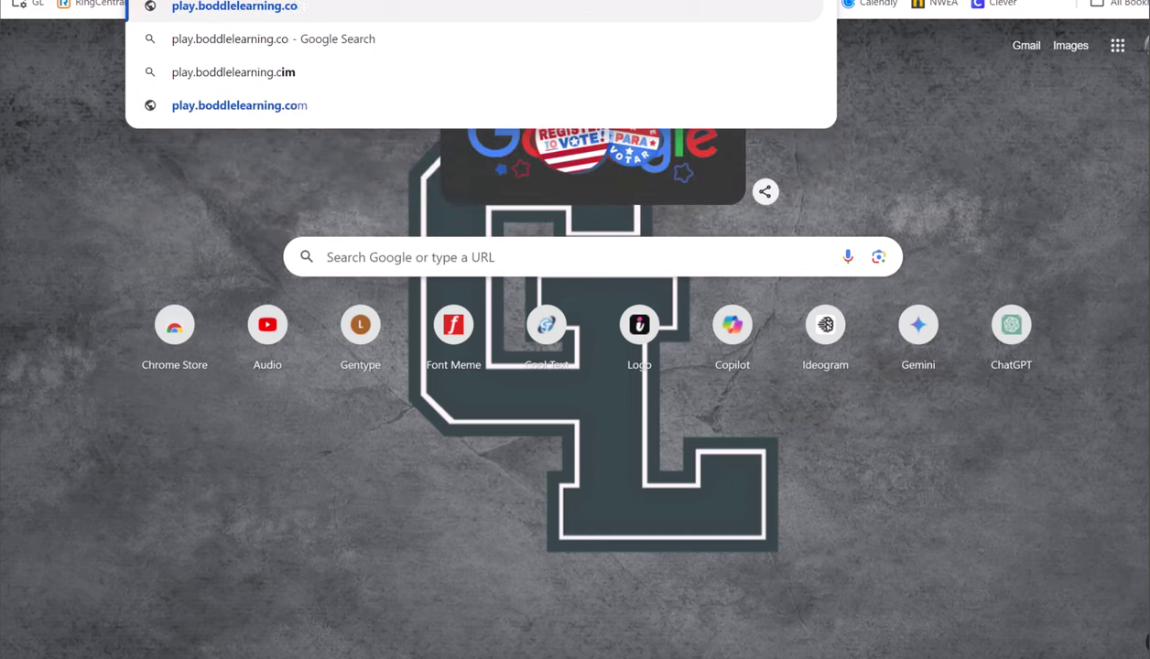
key("Return")
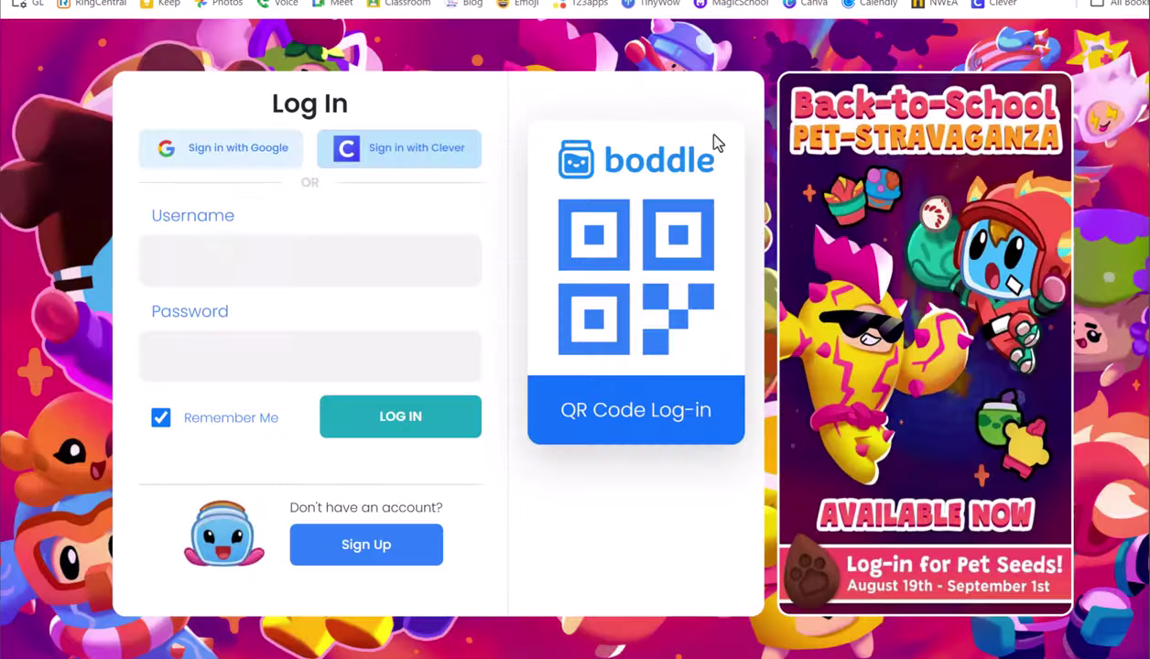
Log in as the test student with the username and password from the printed card
left_click(195, 261)
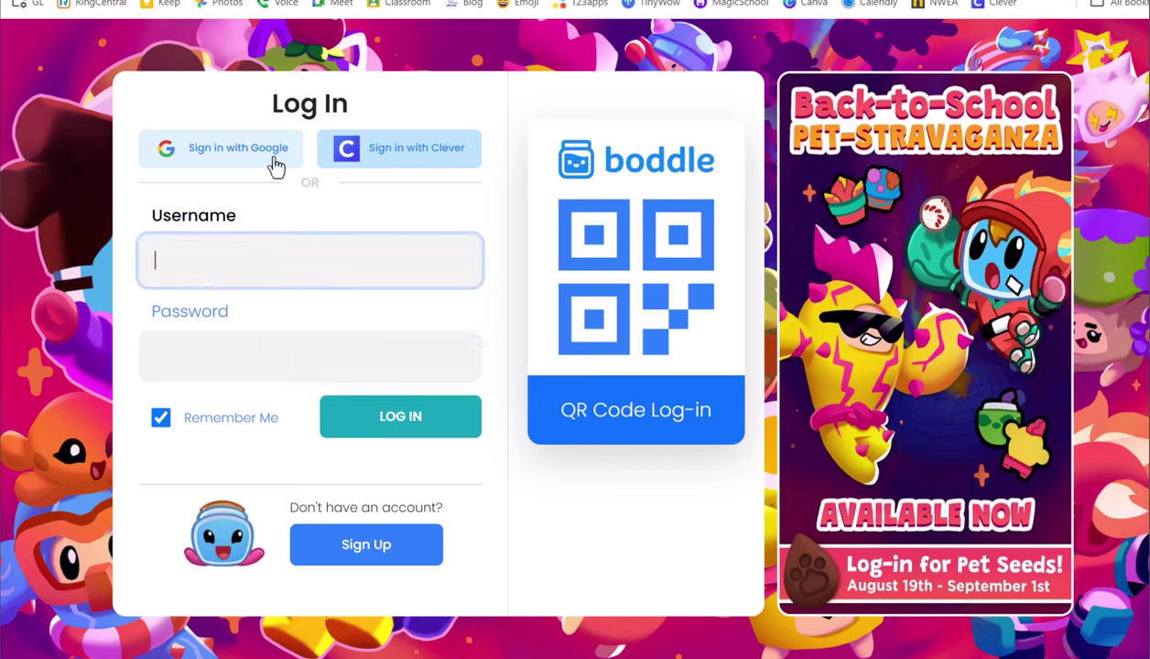
left_click(181, 262)
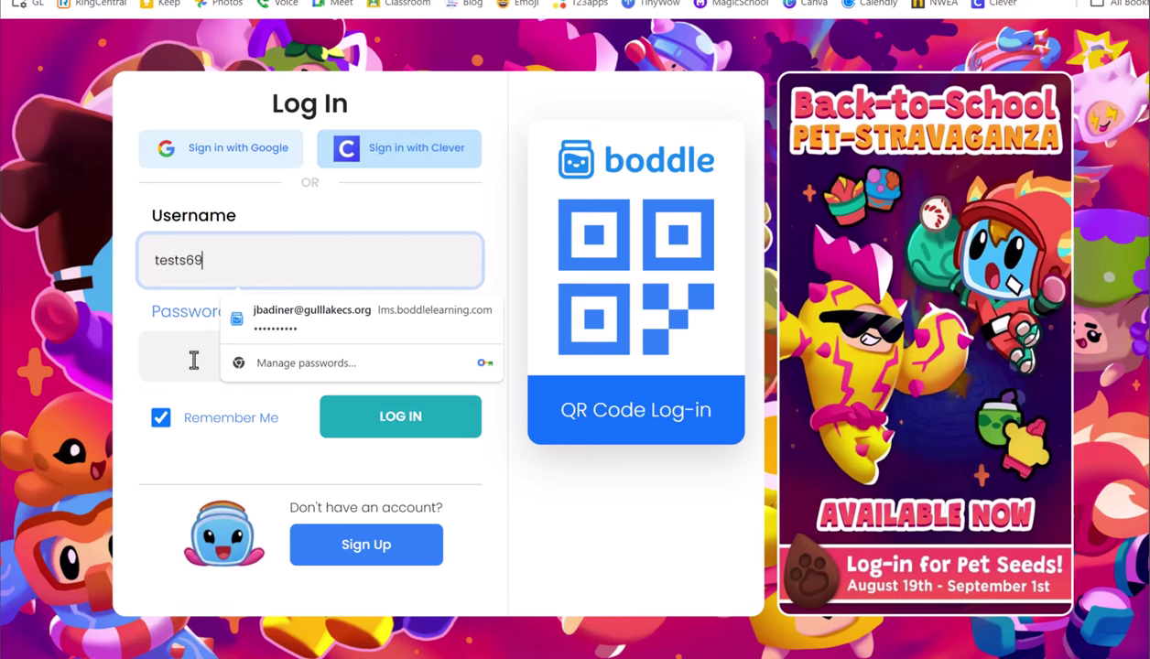
left_click(153, 359)
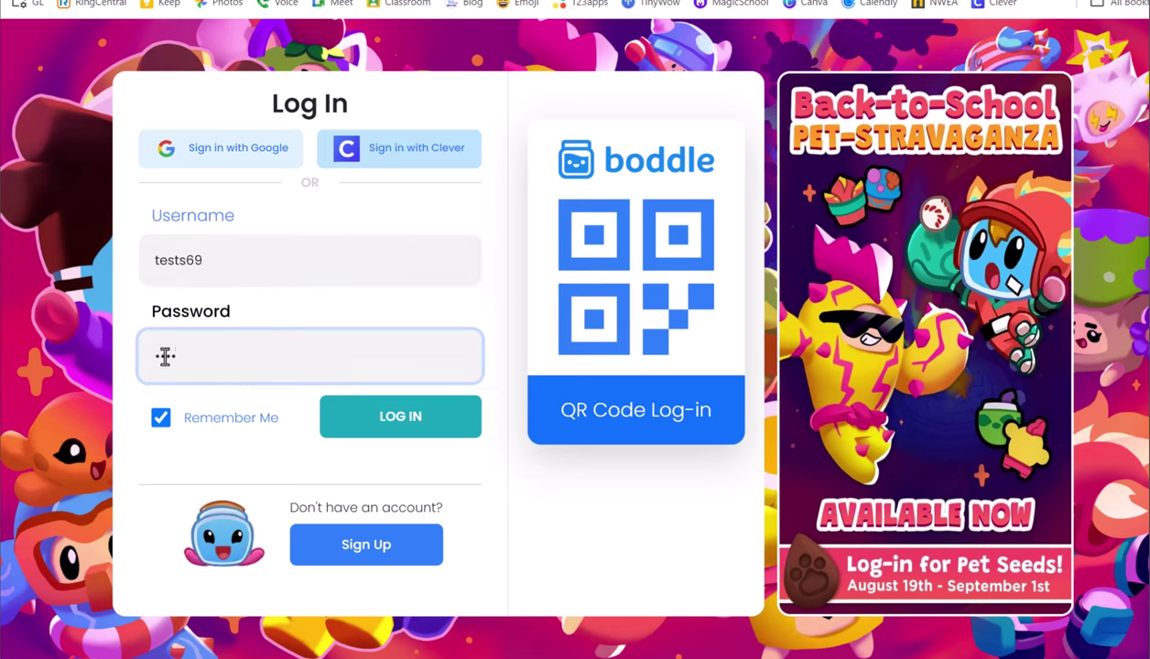
left_click(454, 421)
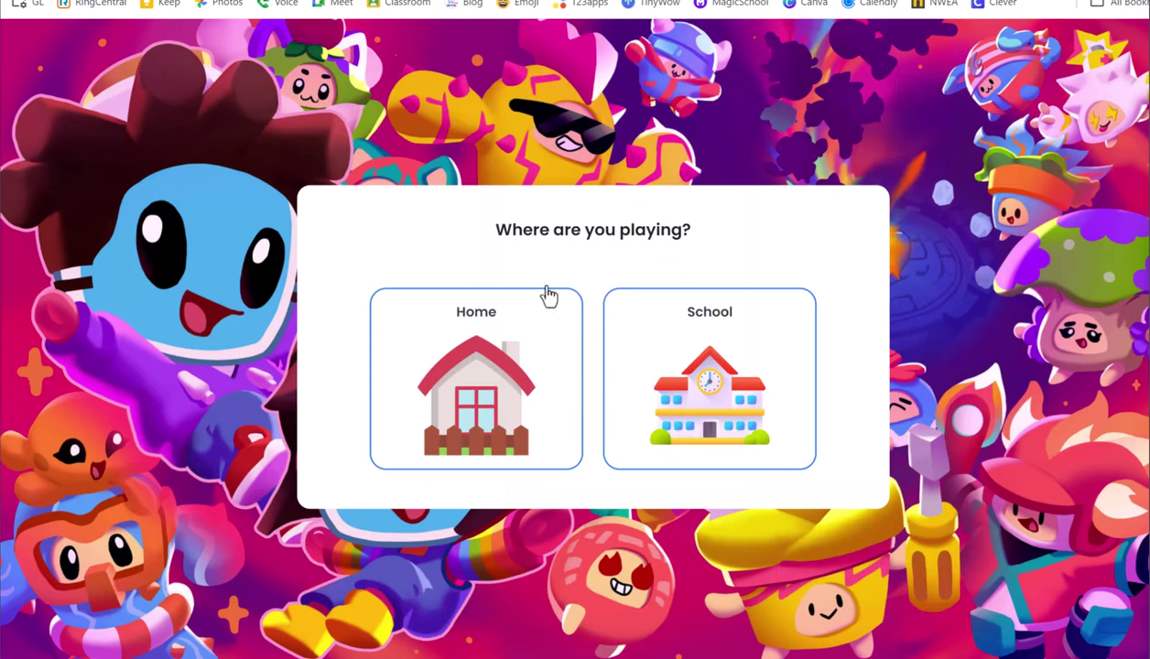
Mark the student as playing at school, pick Math, and claim today's Pet Seed x5 reward
left_click(731, 397)
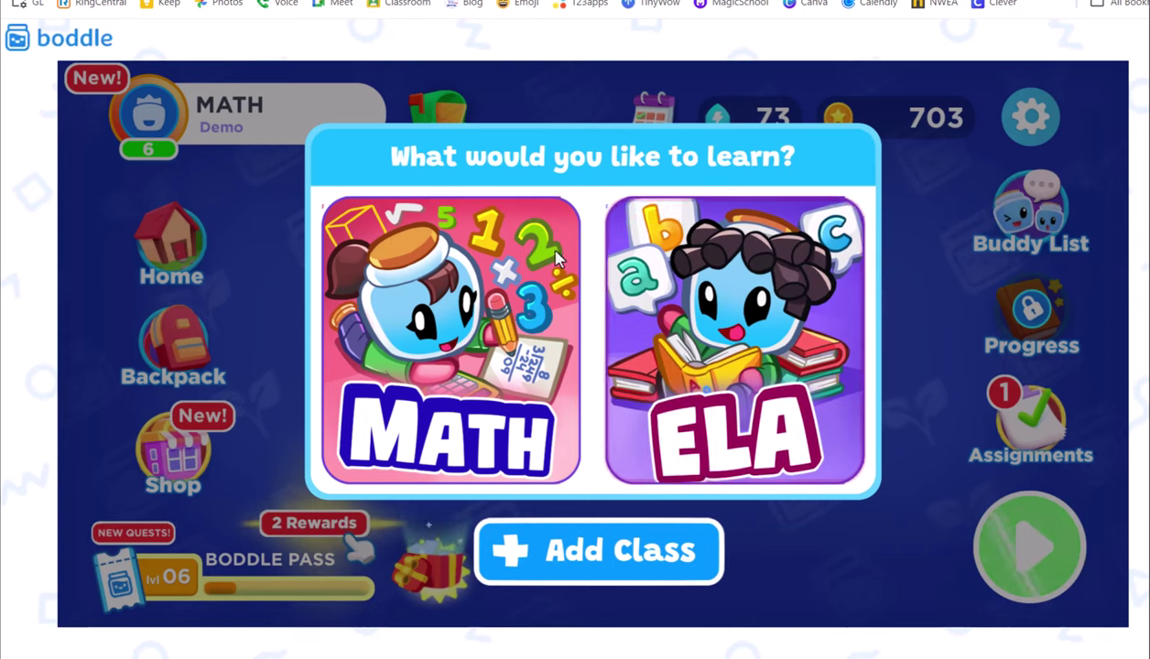
left_click(472, 334)
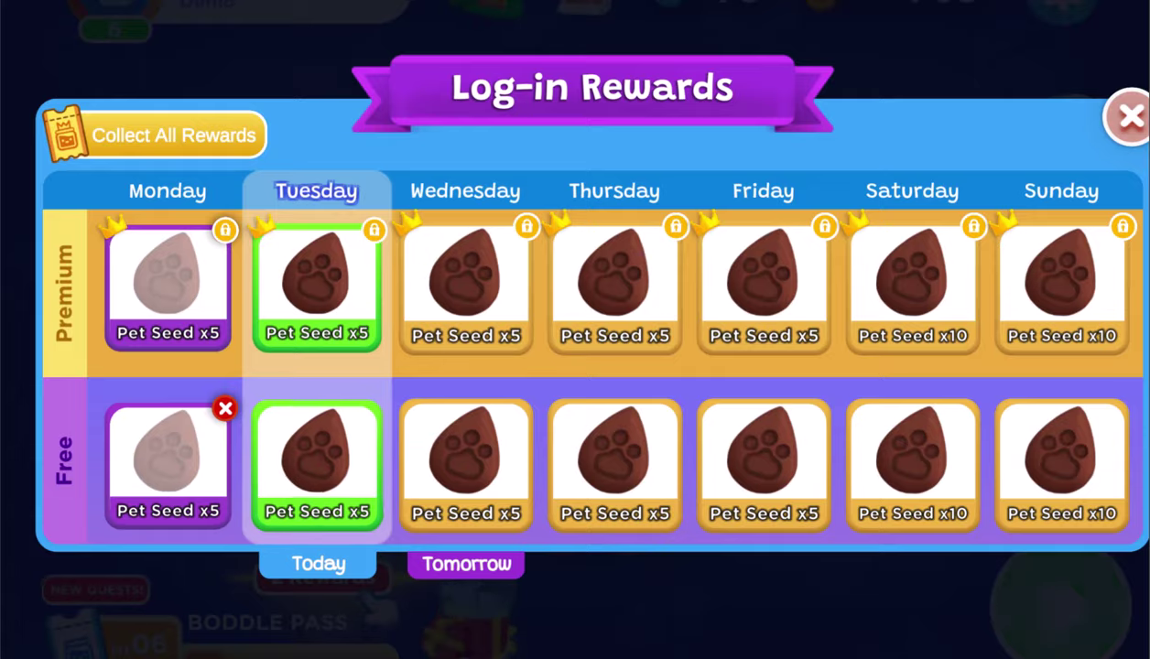
left_click(316, 463)
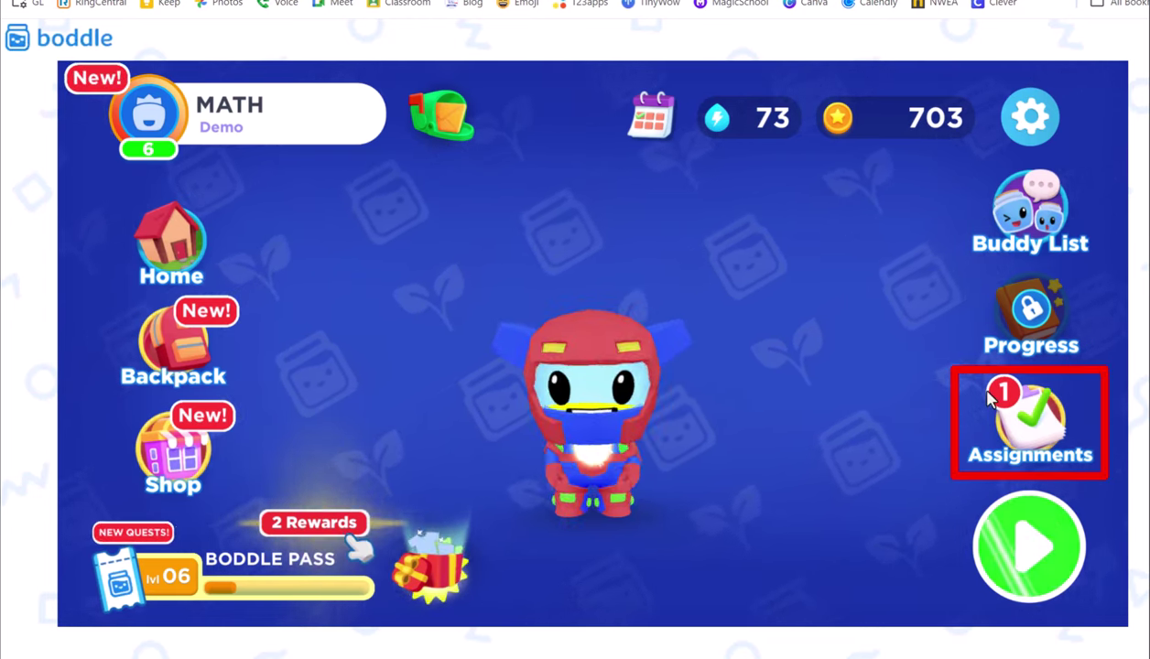
Play the Geometry assignment from the Assignments list and launch the Green Grove adventure world
left_click(1032, 424)
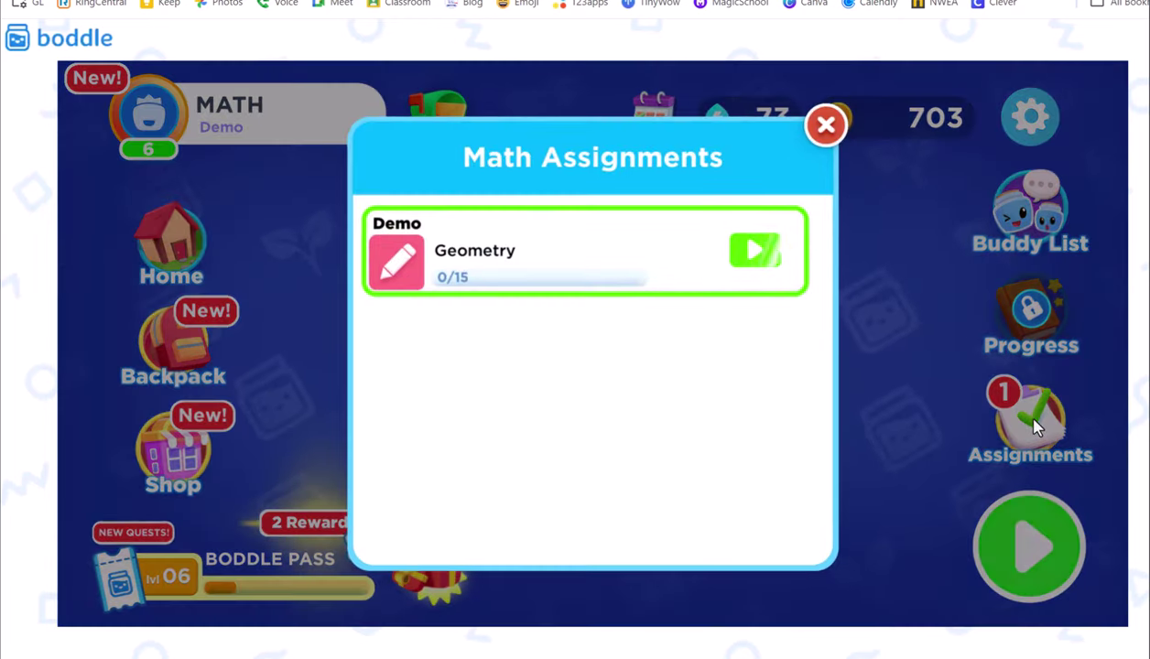
left_click(764, 252)
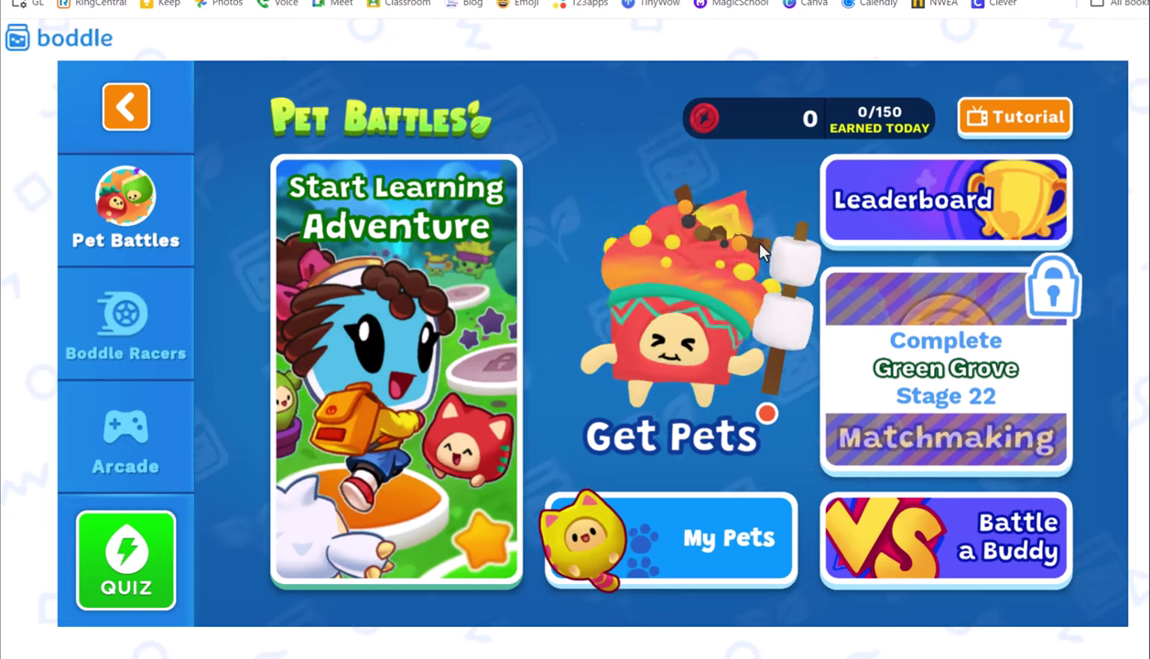
left_click(402, 376)
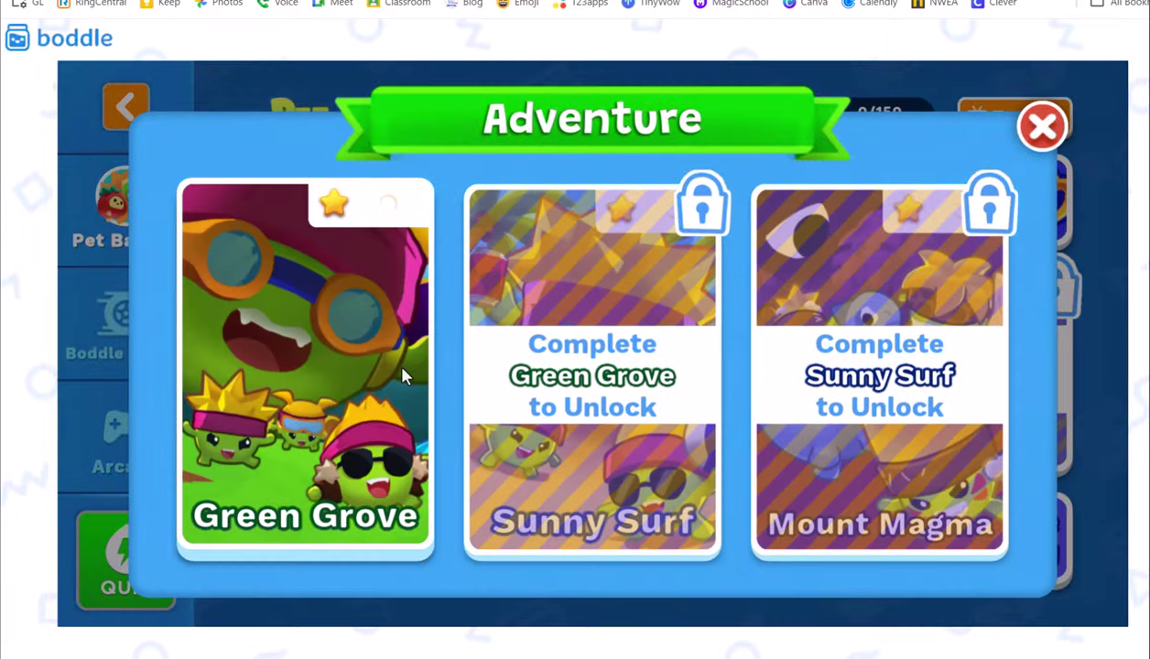
left_click(352, 378)
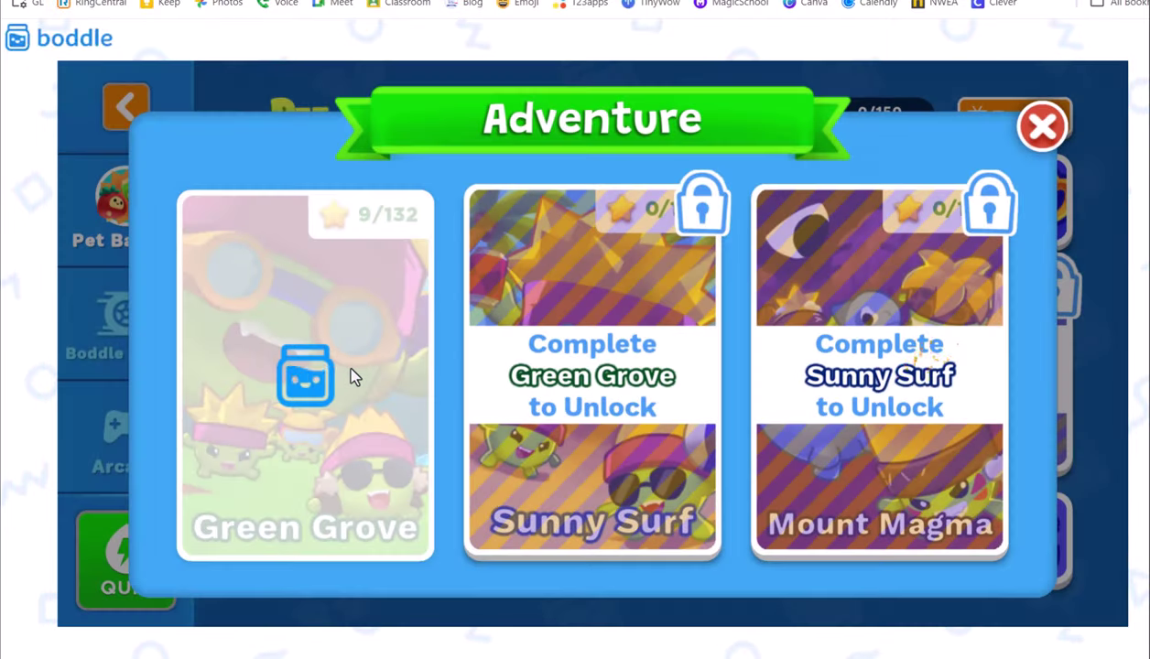